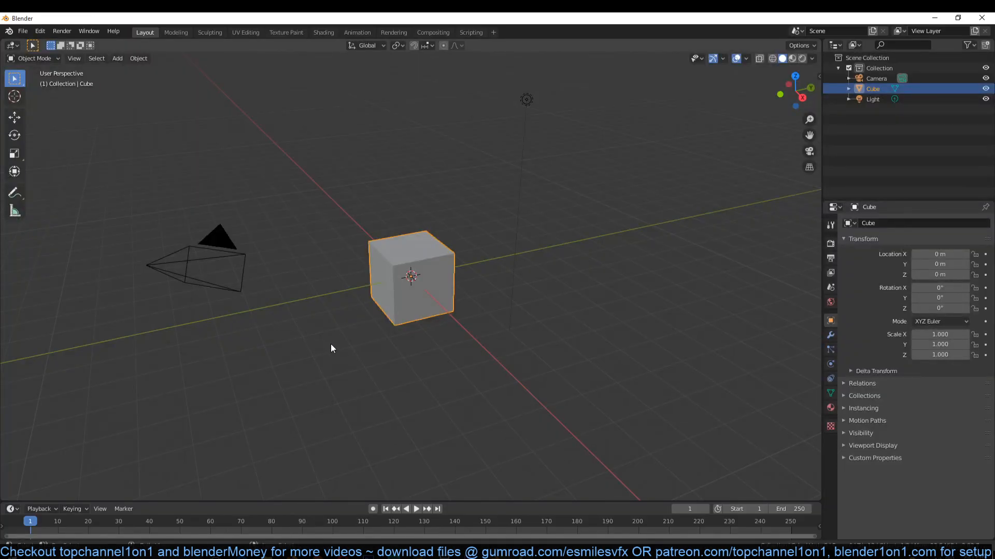
- Start saving the file and browse up to the D:\models\2020\feb folder
{"action": "key", "text": "ctrl+s"}
{"action": "double_click", "coordinate": [397, 151]}
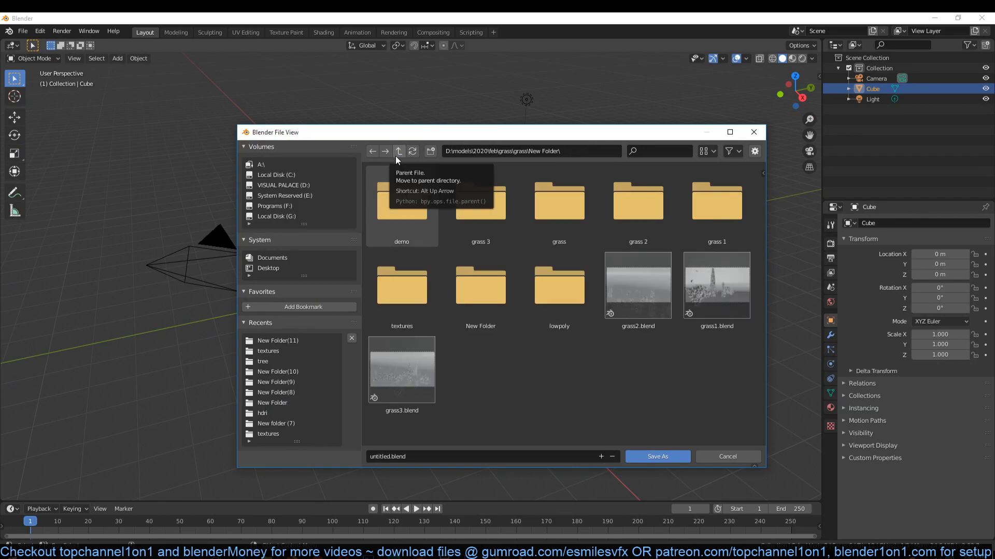
{"action": "left_click", "coordinate": [397, 153]}
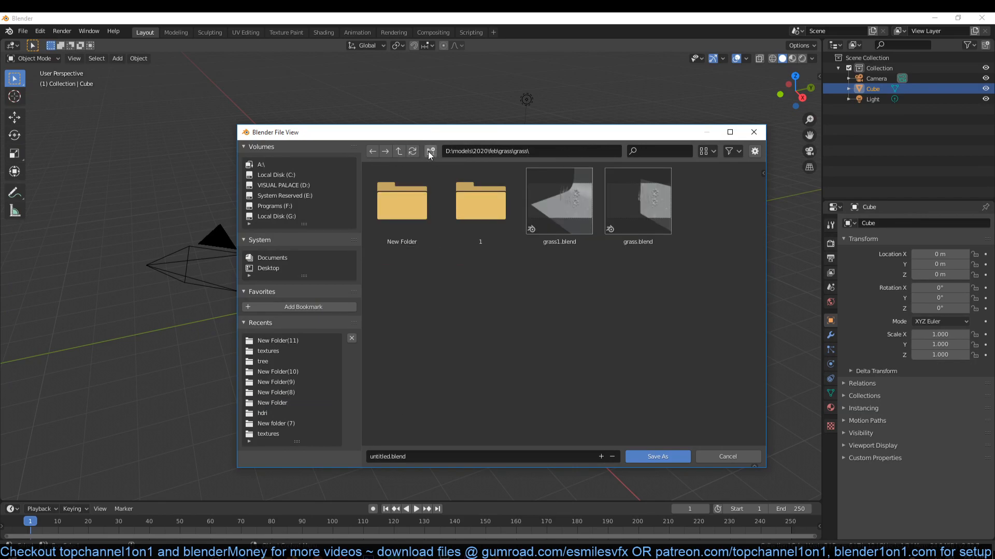
{"action": "left_click", "coordinate": [399, 150]}
{"action": "left_click", "coordinate": [399, 150]}
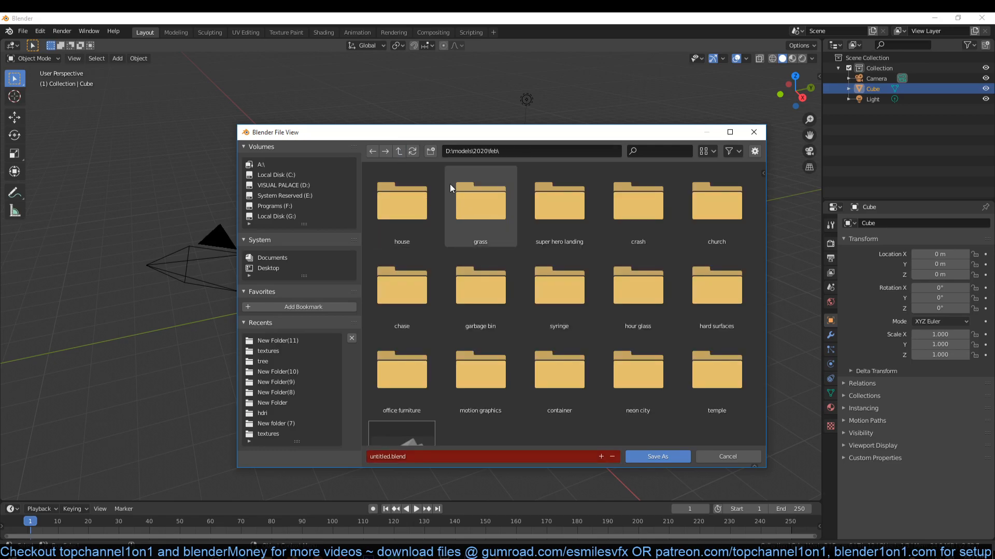
- Create a folder named "vegetation" inside the feb folder and open it
{"action": "left_click", "coordinate": [430, 151]}
{"action": "type", "text": "vegetartion"}
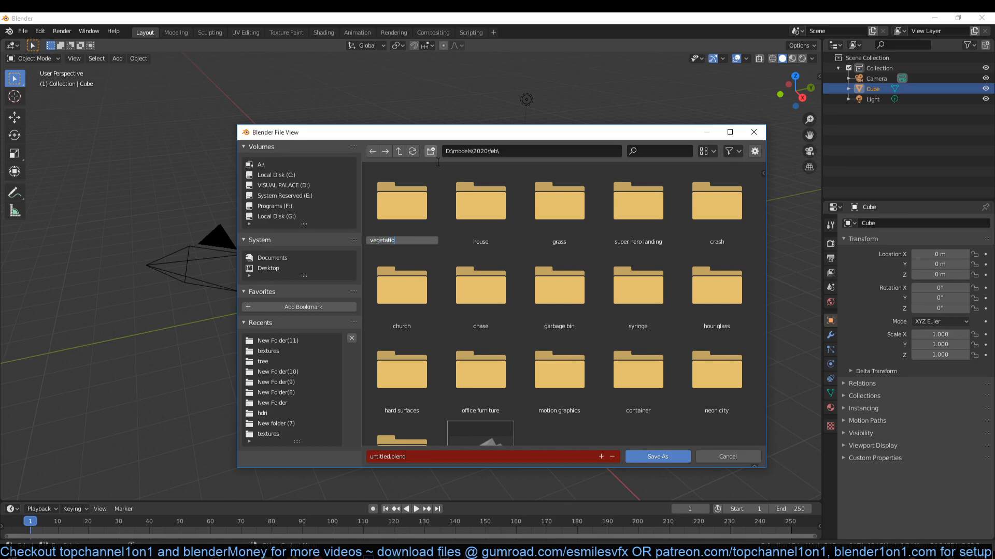
{"action": "key", "text": "ctrl+a"}
{"action": "key", "text": "ctrl+c"}
{"action": "key", "text": "Return"}
{"action": "double_click", "coordinate": [408, 223]}
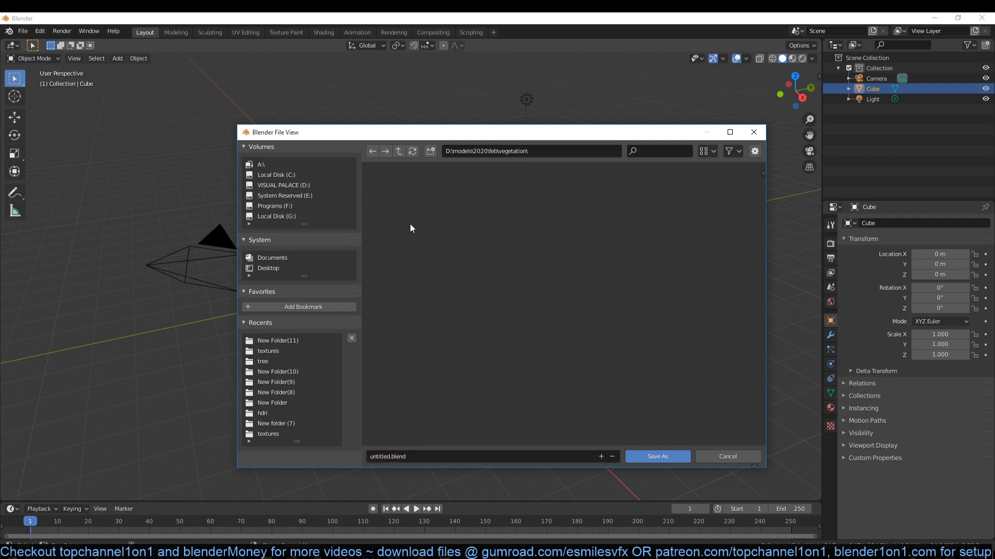
- Name the file vegetation.blend and save it in the vegetation folder
{"action": "left_click", "coordinate": [502, 458]}
{"action": "key", "text": "ctrl+v"}
{"action": "key", "text": "Return"}
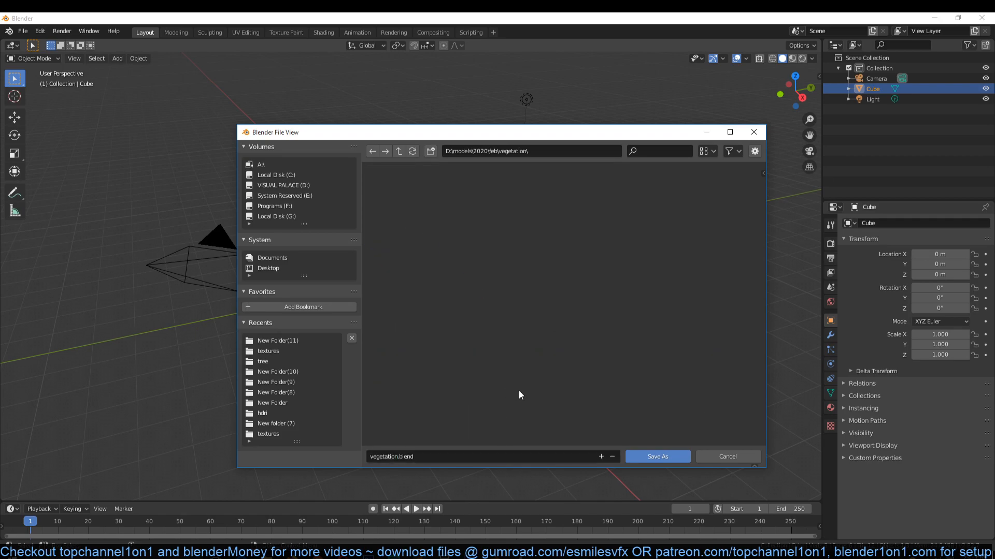
{"action": "left_click", "coordinate": [638, 458]}
- Delete the default cube from the scene
{"action": "middle_click_drag", "start_coordinate": [384, 327], "coordinate": [397, 332]}
{"action": "key", "text": "x"}
{"action": "left_click", "coordinate": [397, 332]}
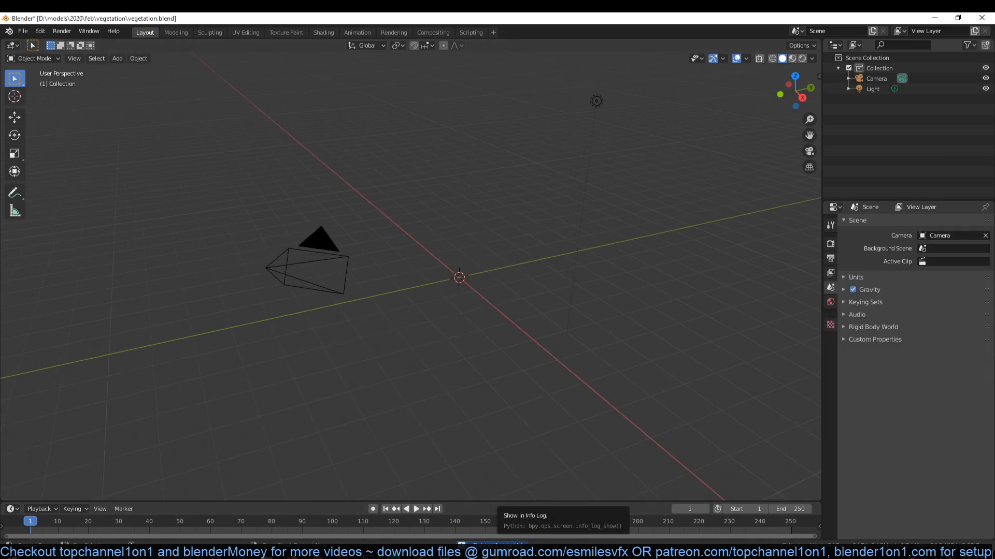
- Look over the plant models in the reference video in VLC media player, then return to Blender
{"action": "left_click", "coordinate": [495, 554]}
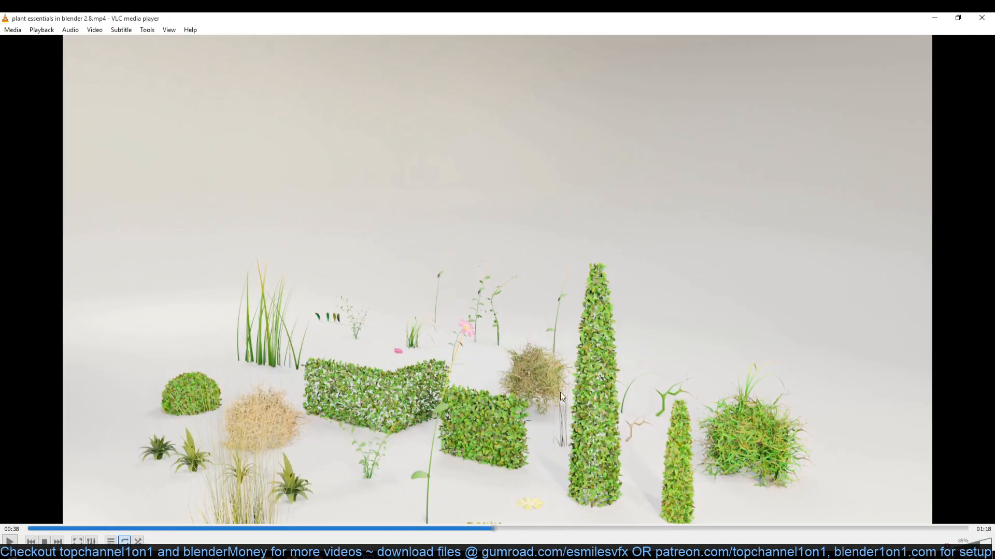
{"action": "scroll", "coordinate": [596, 293], "scroll_direction": "up", "scroll_amount": 1}
{"action": "left_click", "coordinate": [941, 17]}
- Add a mesh plane at the world origin in the top orthographic view
{"action": "key", "text": "KP_7"}
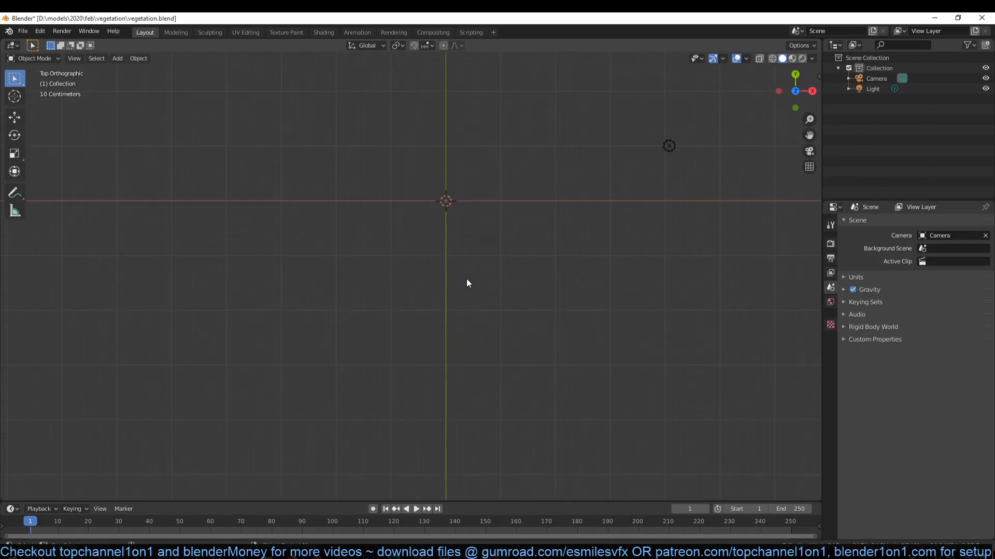
{"action": "middle_click_drag", "start_coordinate": [456, 241], "coordinate": [441, 331], "text": "shift"}
{"action": "key", "text": "shift+a"}
{"action": "mouse_move", "coordinate": [442, 331]}
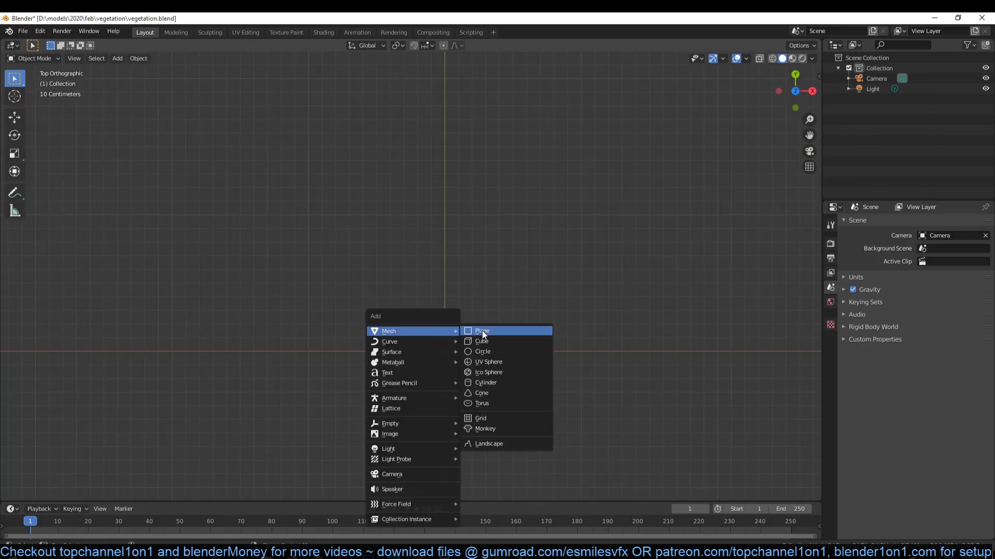
{"action": "left_click", "coordinate": [488, 332]}
- Turn on the Screencast Keys display in the viewport and check its settings
{"action": "key", "text": "n"}
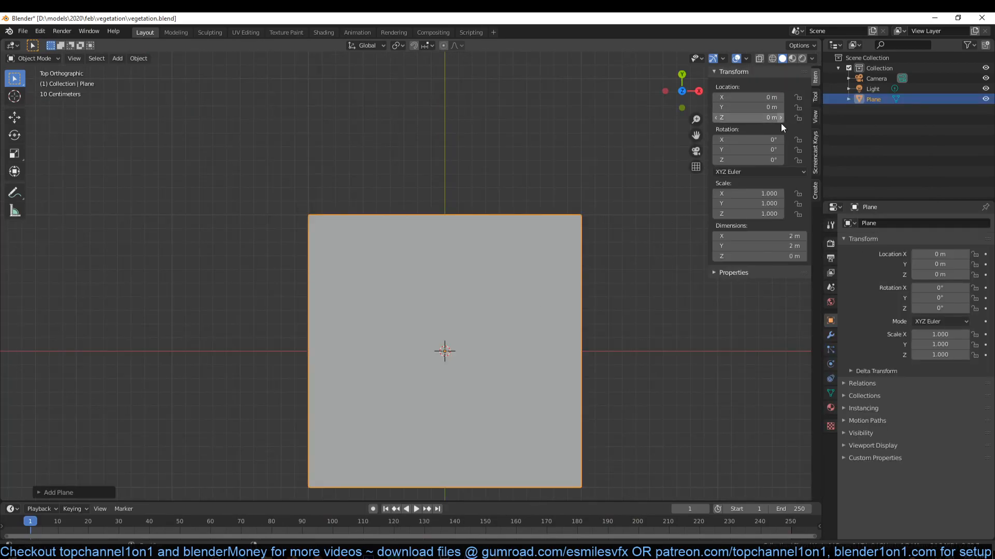
{"action": "left_click", "coordinate": [815, 154]}
{"action": "left_click", "coordinate": [723, 72]}
{"action": "key", "text": "n"}
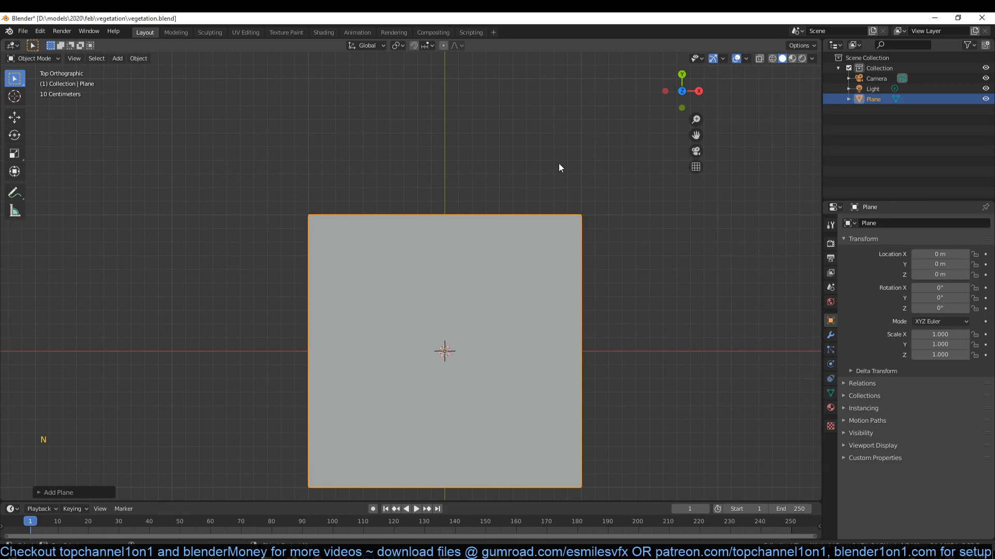
{"action": "left_click", "coordinate": [220, 282]}
{"action": "key", "text": "n"}
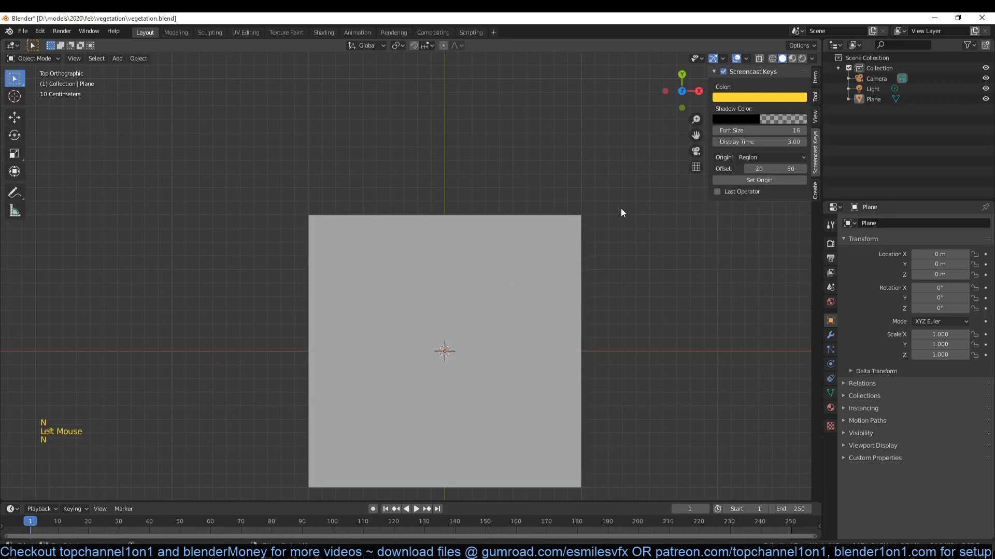
{"action": "left_click", "coordinate": [756, 150]}
{"action": "key", "text": "n"}
- Change the solid viewport shading colour so the plane displays in green, and select the plane
{"action": "left_click", "coordinate": [469, 243]}
{"action": "scroll", "coordinate": [518, 248], "scroll_direction": "down", "scroll_amount": 3}
{"action": "left_click", "coordinate": [812, 58]}
{"action": "left_click", "coordinate": [816, 197]}
{"action": "scroll", "coordinate": [520, 223], "scroll_direction": "up", "scroll_amount": 1}
{"action": "left_click", "coordinate": [496, 245]}
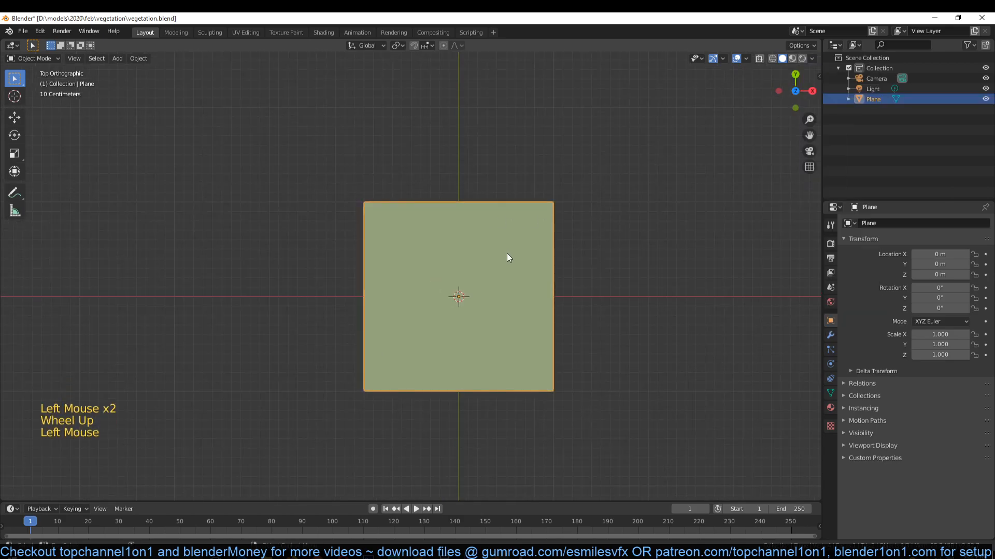
- Add a Subdivision Surface modifier with 2 subdivision levels to the plane
{"action": "key", "text": "ctrl+2"}
{"action": "left_click", "coordinate": [830, 336]}
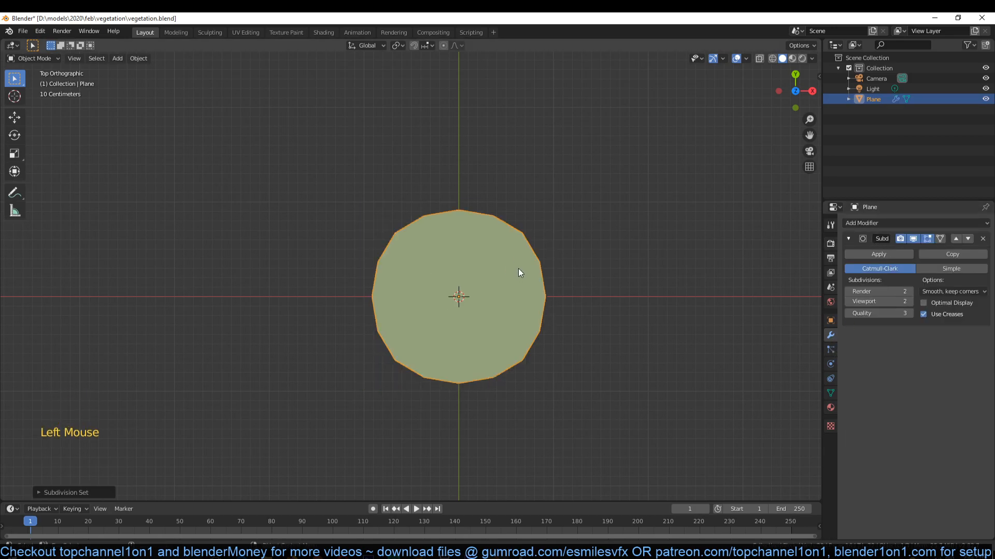
{"action": "key", "text": "Tab"}
{"action": "key", "text": "Tab"}
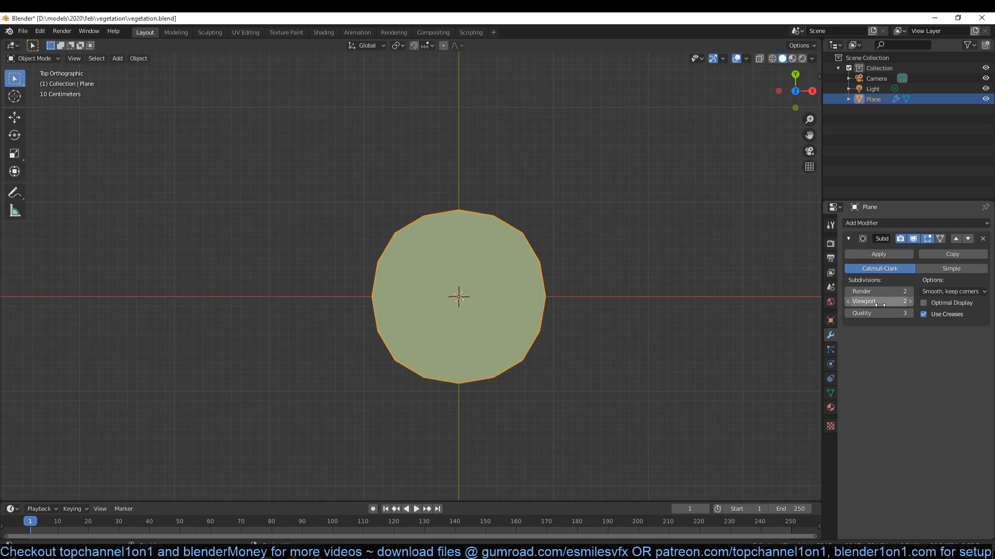
- Switch to wireframe display and apply the Subdivision Surface modifier with the viewport level at 2
{"action": "left_click", "coordinate": [849, 303]}
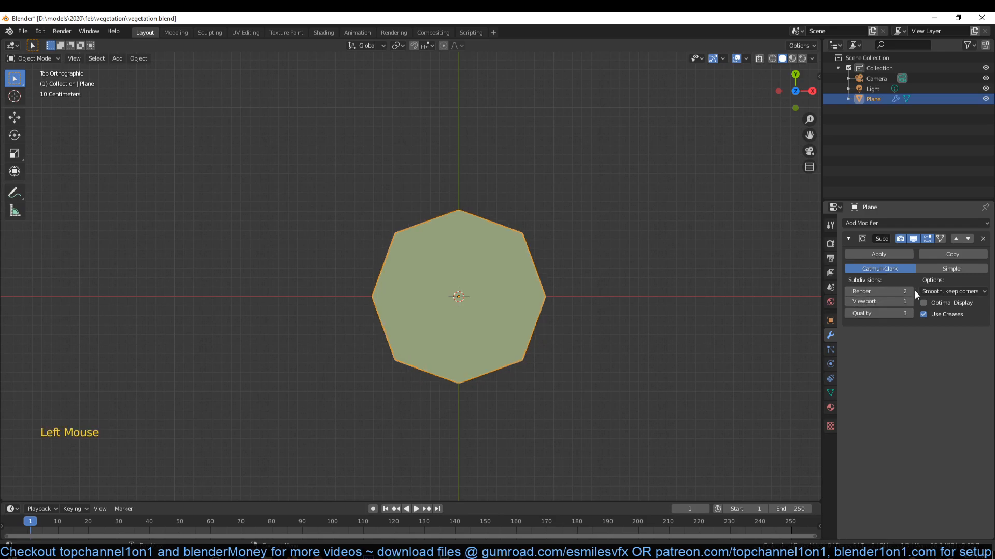
{"action": "key", "text": "z"}
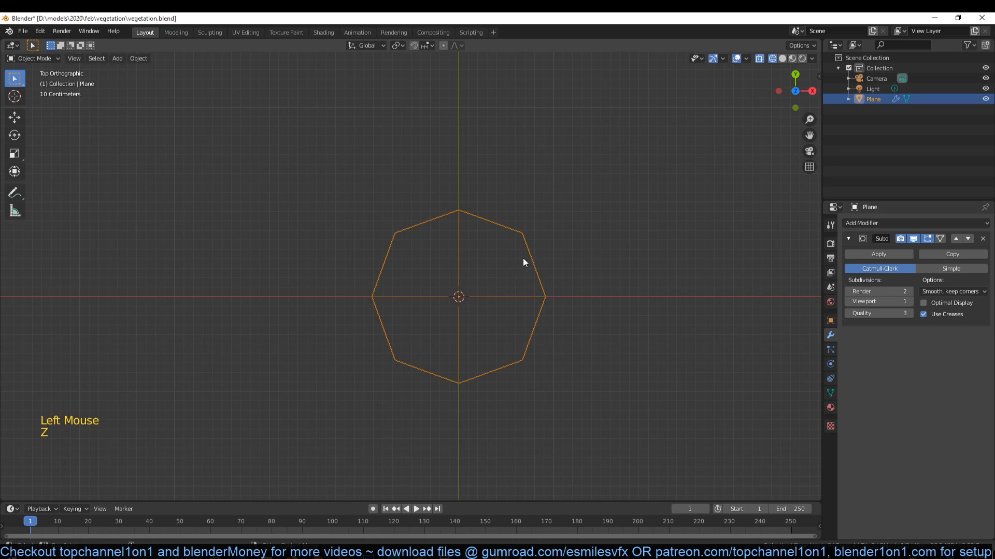
{"action": "left_click", "coordinate": [909, 302]}
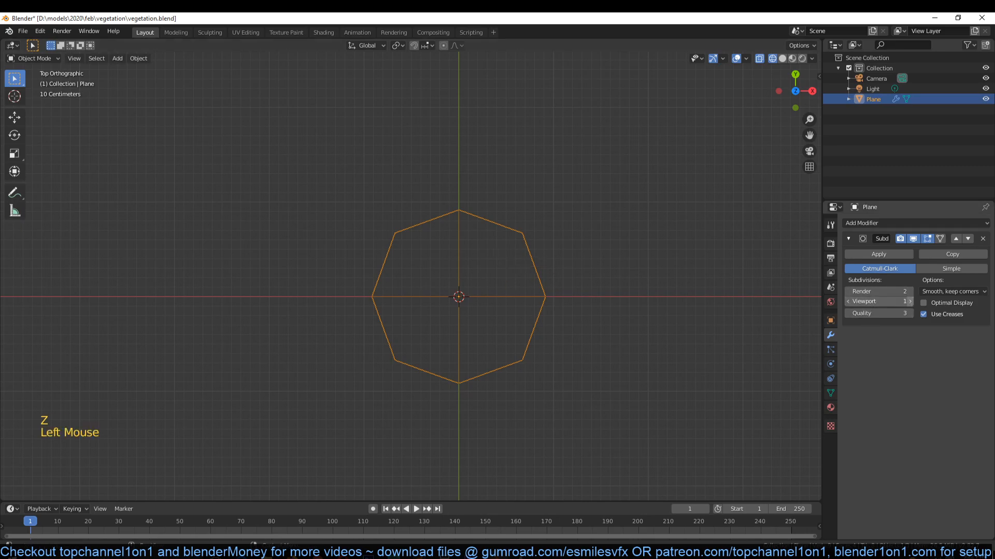
{"action": "left_click", "coordinate": [879, 254]}
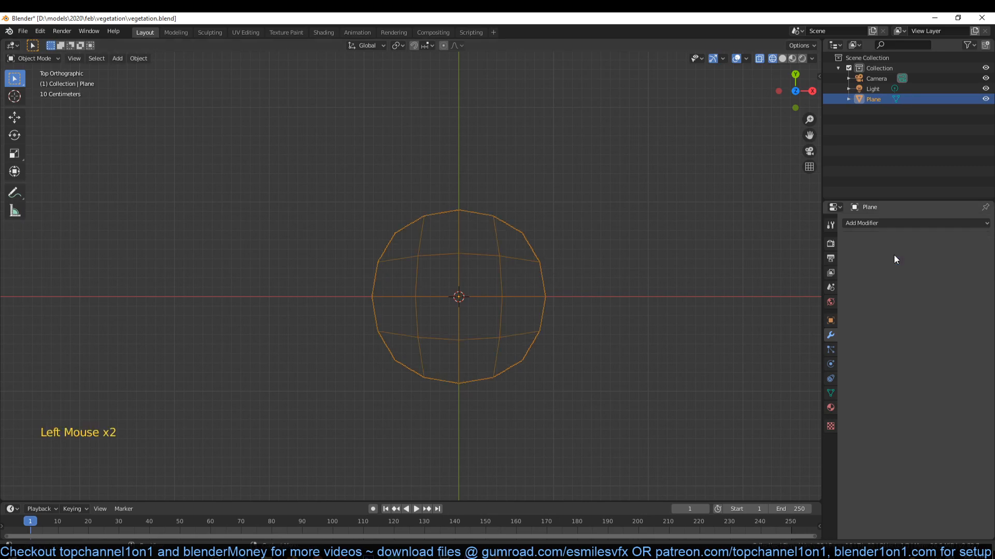
- Turn on smooth proportional editing and move the disc's uppermost vertex about 1 m outward along Y to form the leaf tip
{"action": "key", "text": "Tab"}
{"action": "left_click", "coordinate": [453, 217]}
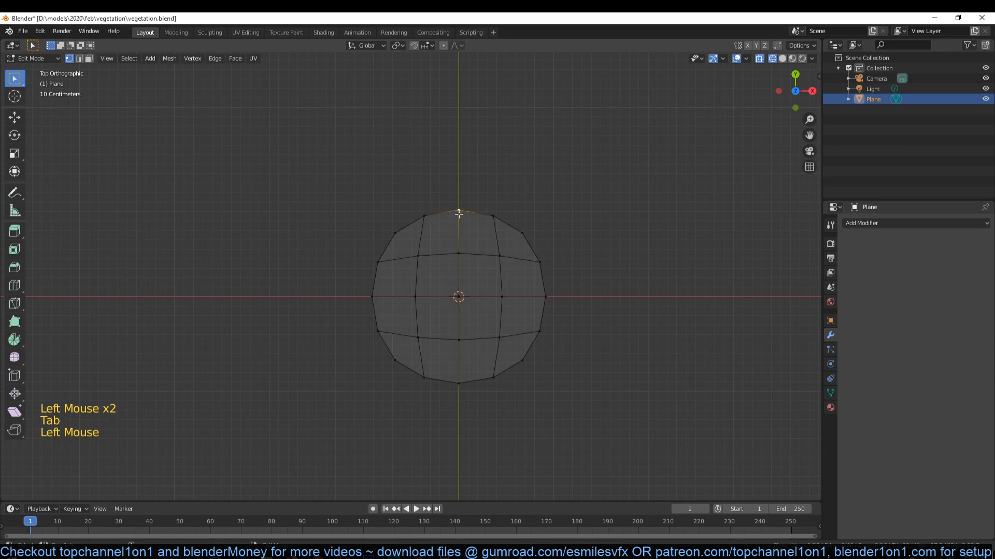
{"action": "left_click", "coordinate": [444, 46]}
{"action": "left_click", "coordinate": [455, 46]}
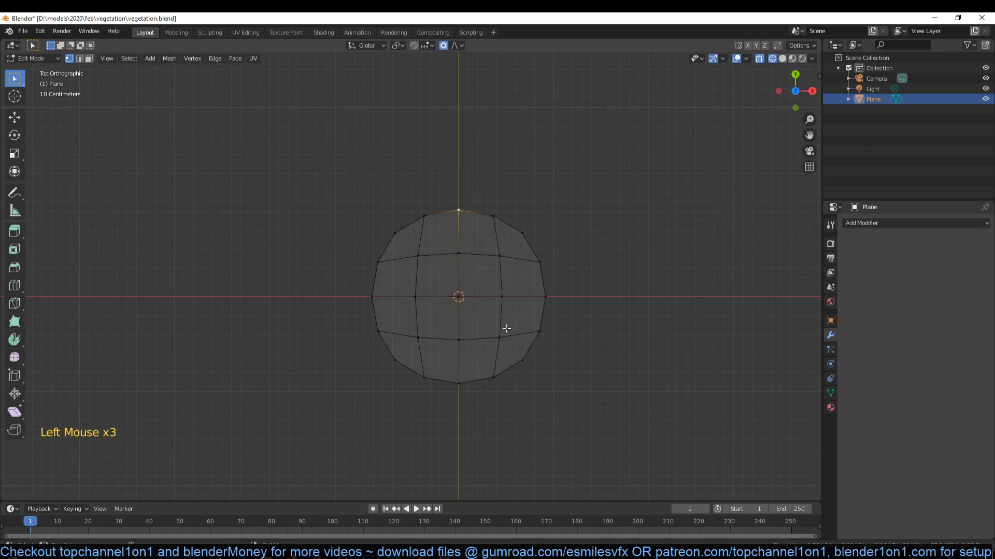
{"action": "key", "text": "g"}
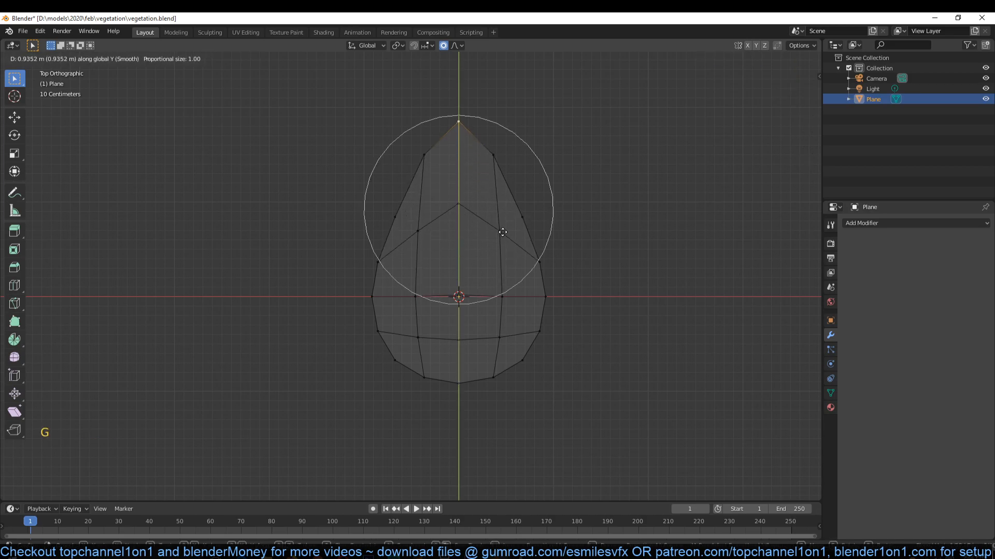
{"action": "left_click", "coordinate": [502, 223]}
{"action": "key", "text": "Tab"}
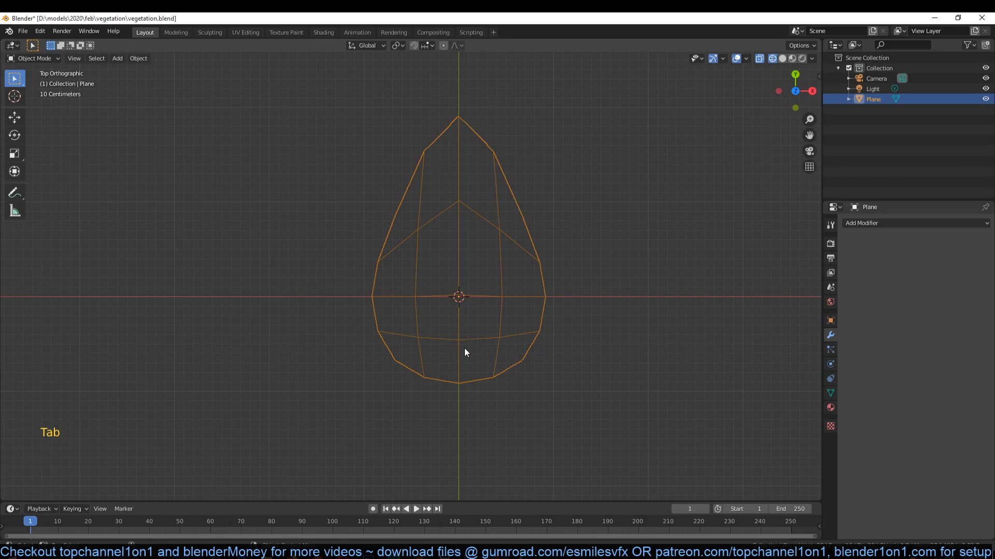
- Move the leaf's bottom centre vertex about 0.2 m inward along Y with a proportional size of 0.42 to form a notch
{"action": "key", "text": "Tab"}
{"action": "left_click", "coordinate": [456, 391]}
{"action": "key", "text": "g"}
{"action": "scroll", "coordinate": [458, 376], "scroll_direction": "up", "scroll_amount": 4}
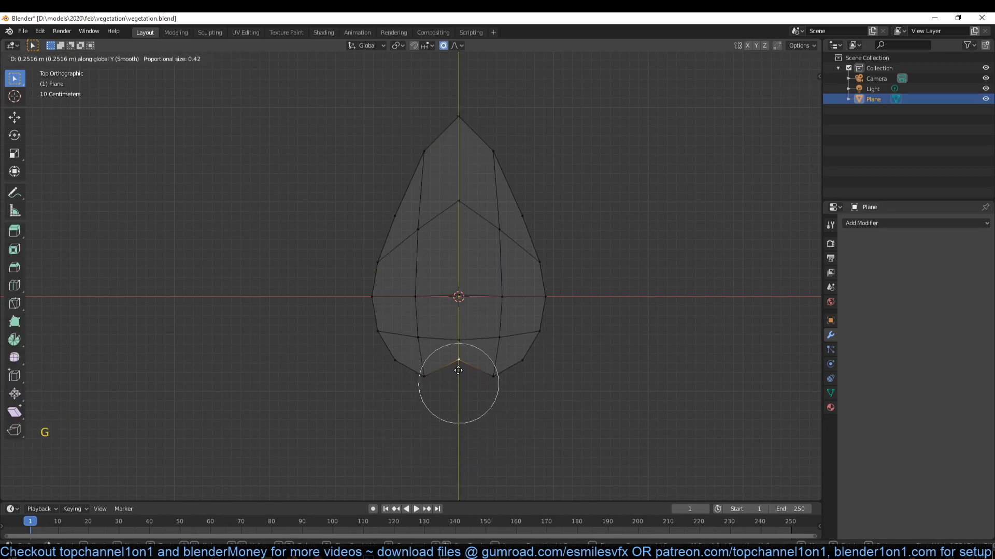
{"action": "left_click", "coordinate": [459, 372]}
{"action": "key", "text": "Tab"}
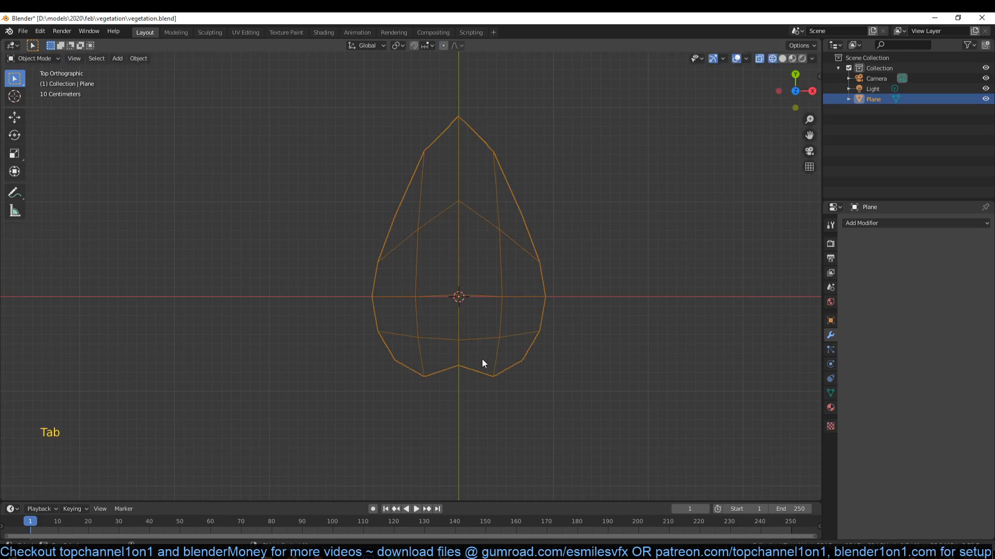
- Turn off proportional editing and bevel the notch vertex at the leaf base into a small triangle
{"action": "key", "text": "Tab"}
{"action": "scroll", "coordinate": [466, 371], "scroll_direction": "up", "scroll_amount": 4}
{"action": "middle_click_drag", "start_coordinate": [464, 372], "coordinate": [457, 297]}
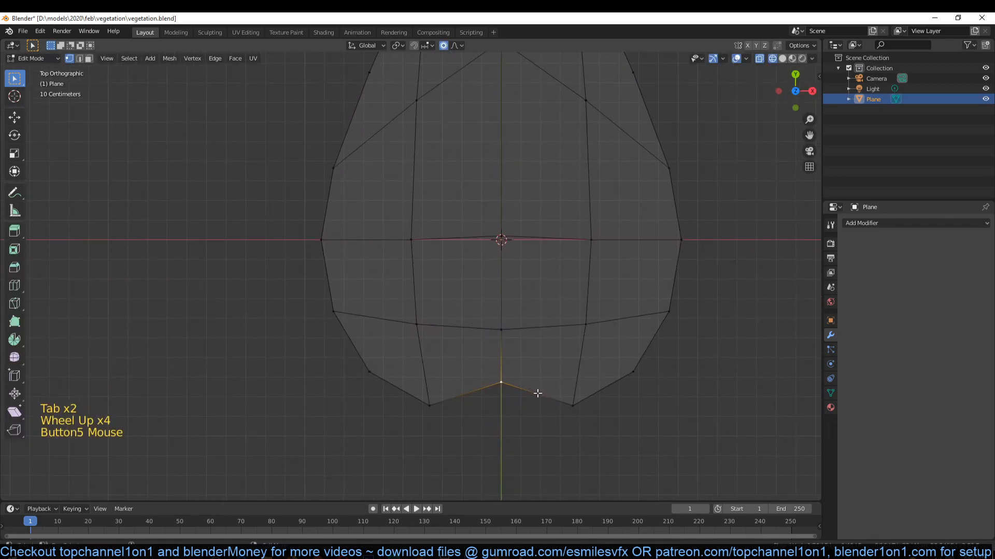
{"action": "key", "text": "o"}
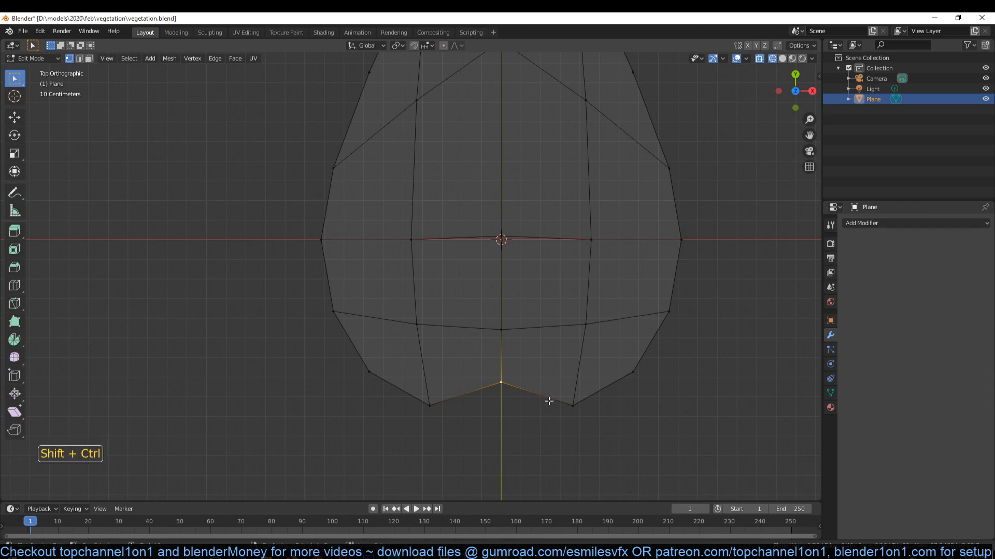
{"action": "key", "text": "shift+ctrl+b"}
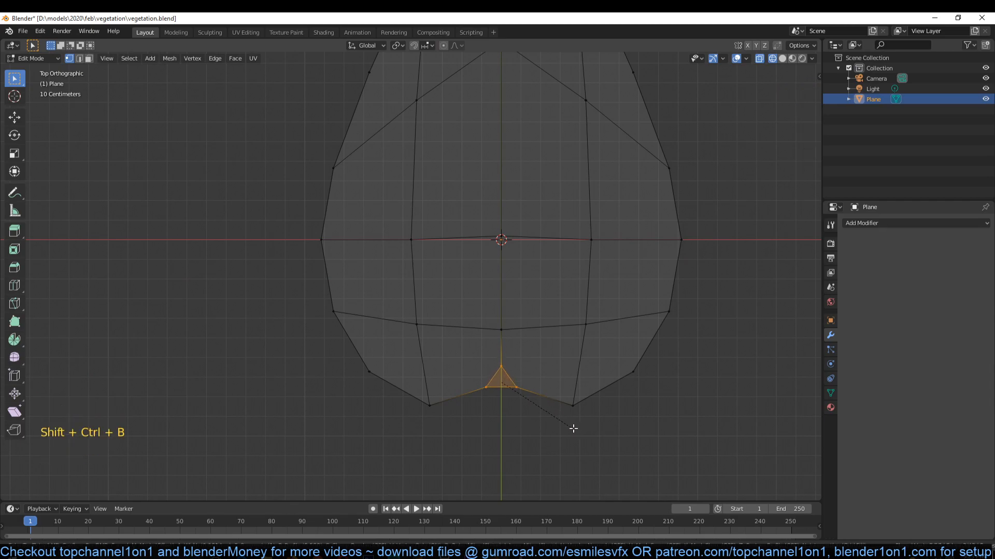
{"action": "left_click", "coordinate": [512, 394]}
- Scale the two lower vertices of the small triangle closer together and extrude their edge downward as a leaf stem
{"action": "left_click", "coordinate": [512, 387], "text": "shift"}
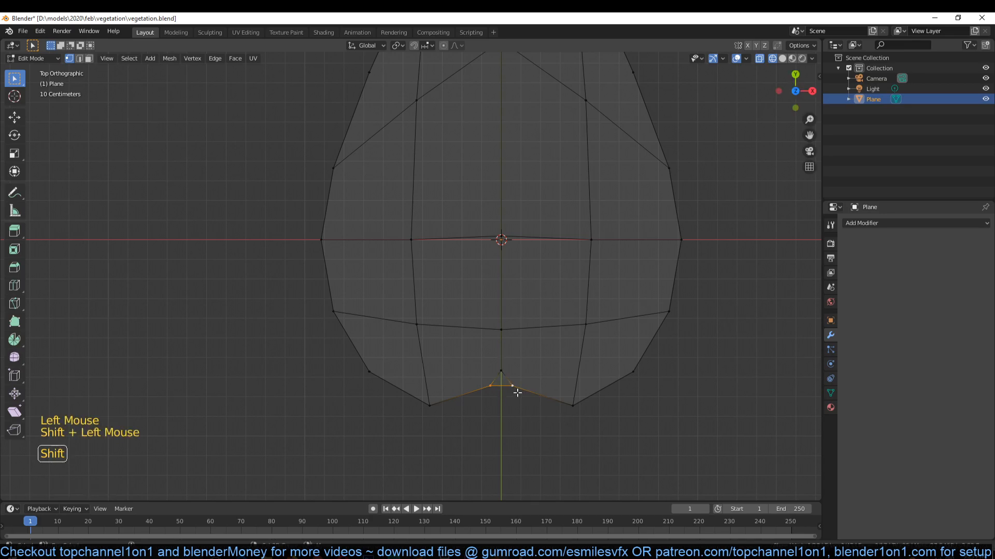
{"action": "key", "text": "s"}
{"action": "left_click", "coordinate": [524, 396]}
{"action": "key", "text": "e"}
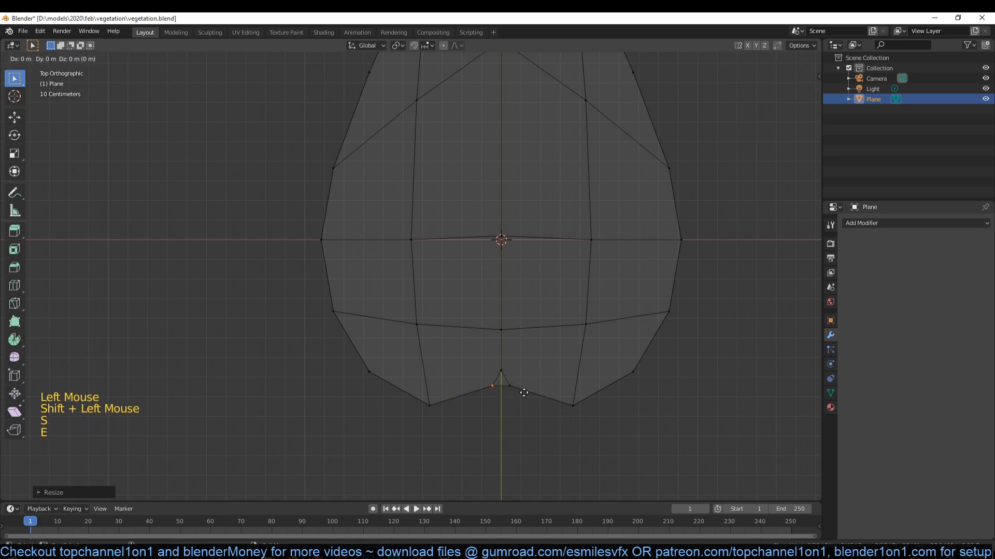
{"action": "left_click", "coordinate": [528, 492]}
- Add one loop cut across the middle of the stem and return to Object Mode
{"action": "scroll", "coordinate": [570, 174], "scroll_direction": "down", "scroll_amount": 5}
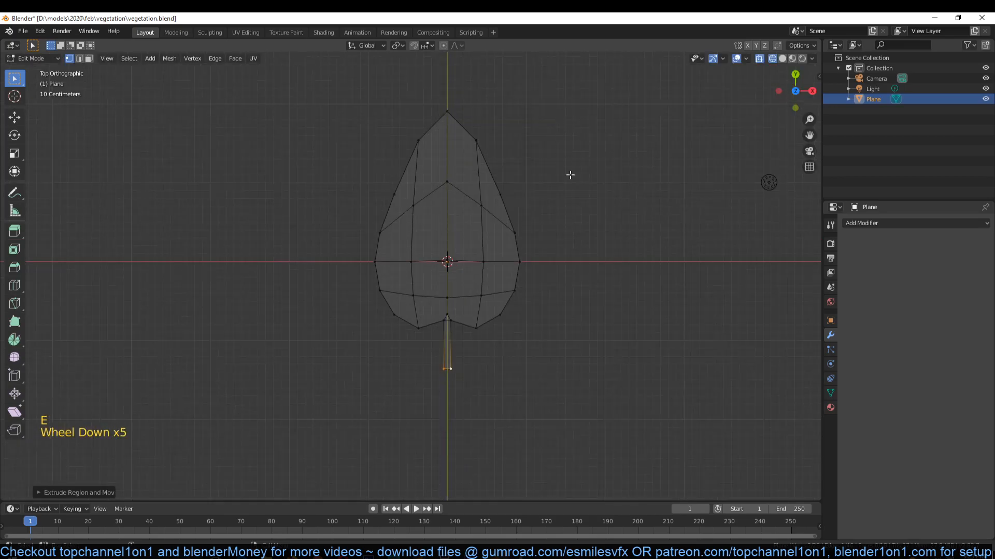
{"action": "scroll", "coordinate": [535, 219], "scroll_direction": "up", "scroll_amount": 3}
{"action": "key", "text": "ctrl+r"}
{"action": "left_click", "coordinate": [474, 394]}
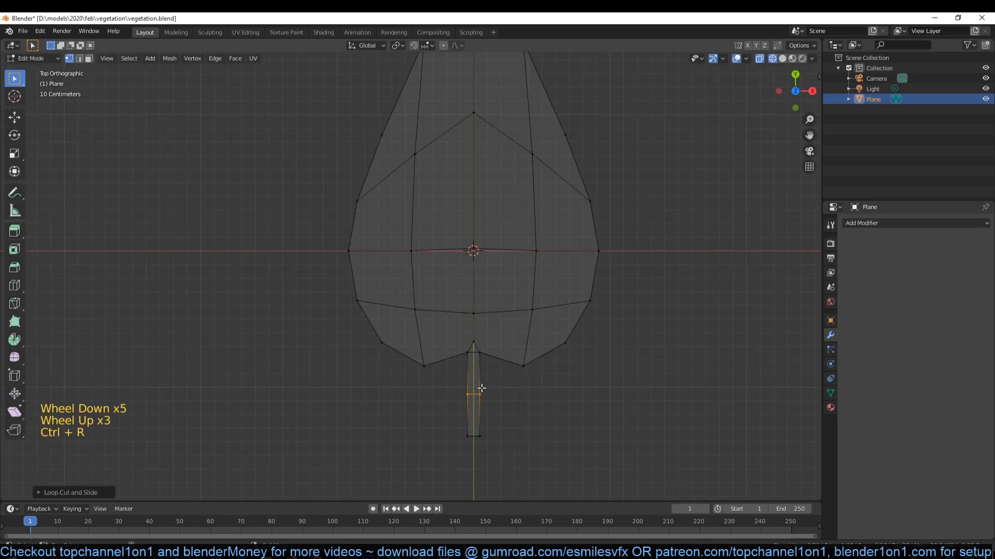
{"action": "key", "text": "Tab"}
- Switch back to solid display and move the leaf slightly up above the grid
{"action": "key", "text": "z"}
{"action": "left_click", "coordinate": [579, 358]}
{"action": "mouse_move", "coordinate": [572, 293]}
{"action": "middle_mouse_down"}
{"action": "mouse_move", "coordinate": [545, 234]}
{"action": "mouse_move", "coordinate": [598, 218]}
{"action": "middle_mouse_up"}
{"action": "key", "text": "g"}
{"action": "left_click", "coordinate": [548, 216]}
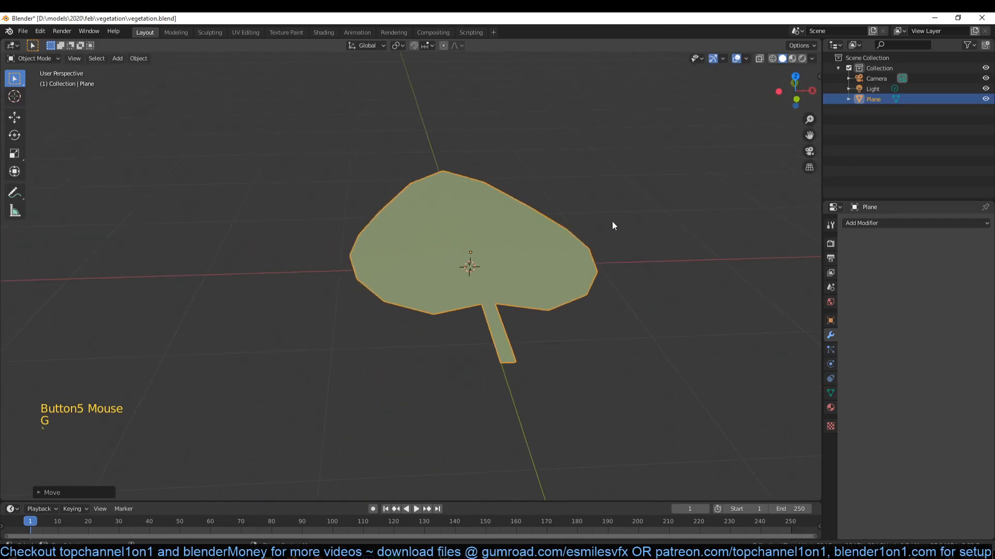
{"action": "middle_click_drag", "start_coordinate": [518, 231], "coordinate": [501, 252]}
{"action": "scroll", "coordinate": [496, 241], "scroll_direction": "up", "scroll_amount": 4}
{"action": "scroll", "coordinate": [503, 249], "scroll_direction": "up", "scroll_amount": 1}
{"action": "middle_click_drag", "start_coordinate": [566, 268], "coordinate": [626, 276]}
{"action": "scroll", "coordinate": [626, 276], "scroll_direction": "down", "scroll_amount": 1}
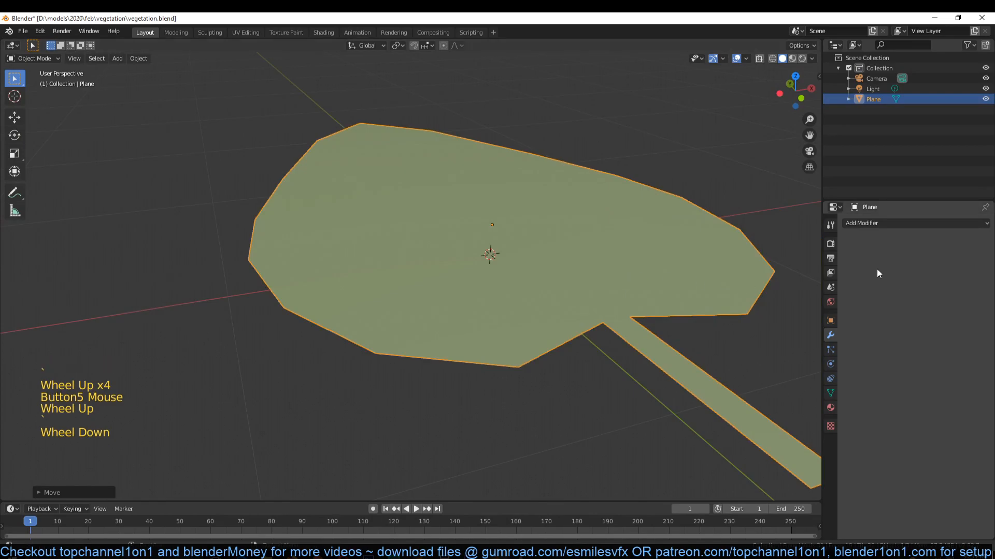
- Add a Simple Deform modifier to the leaf plane
{"action": "middle_click_drag", "start_coordinate": [550, 248], "coordinate": [526, 219]}
{"action": "middle_click_drag", "start_coordinate": [425, 252], "coordinate": [334, 250]}
{"action": "scroll", "coordinate": [352, 253], "scroll_direction": "down", "scroll_amount": 3}
{"action": "mouse_move", "coordinate": [458, 266]}
{"action": "middle_mouse_down"}
{"action": "mouse_move", "coordinate": [453, 234]}
{"action": "mouse_move", "coordinate": [447, 268]}
{"action": "middle_mouse_up"}
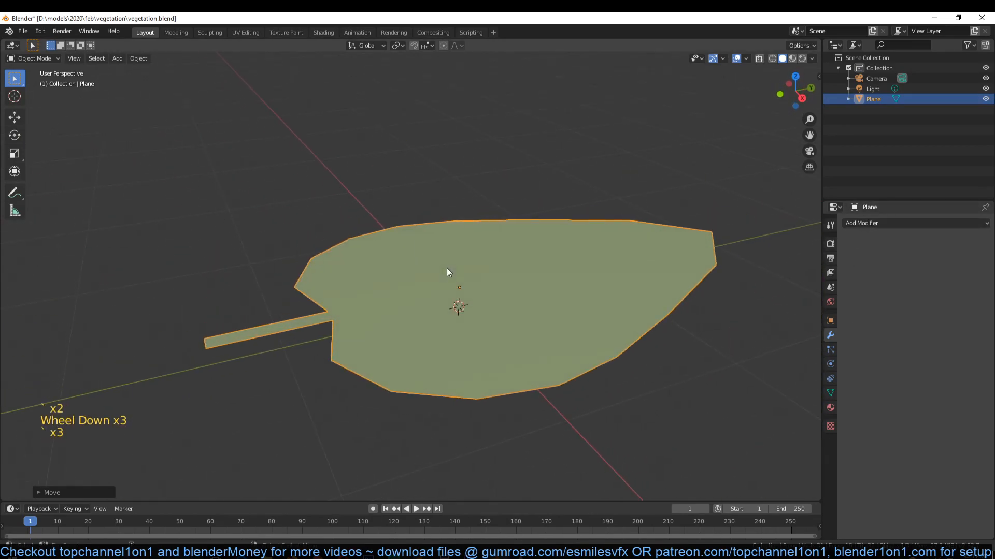
{"action": "left_click", "coordinate": [879, 224]}
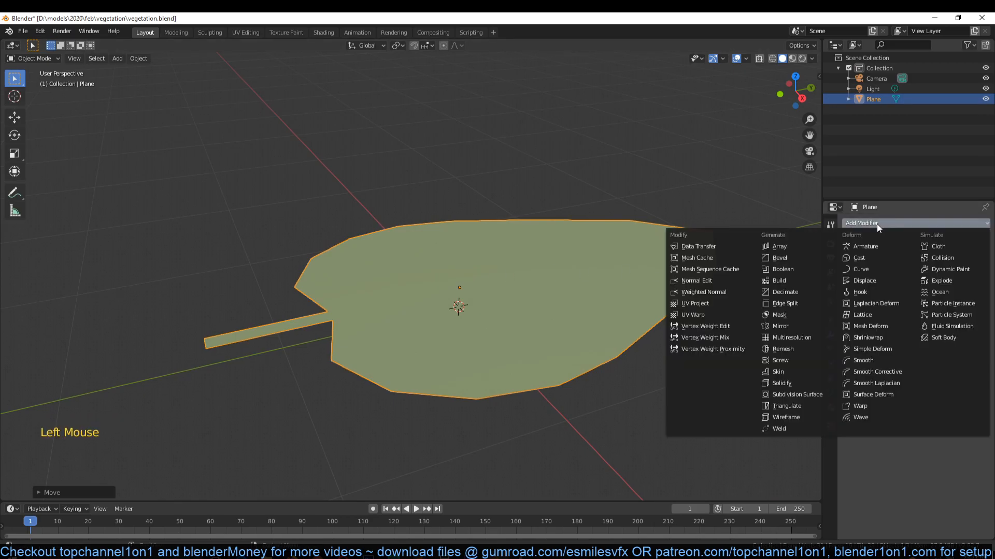
{"action": "left_click", "coordinate": [862, 350]}
- Switch the Simple Deform modifier to Bend and set its angle to 67.1°
{"action": "middle_click_drag", "start_coordinate": [608, 327], "coordinate": [675, 344]}
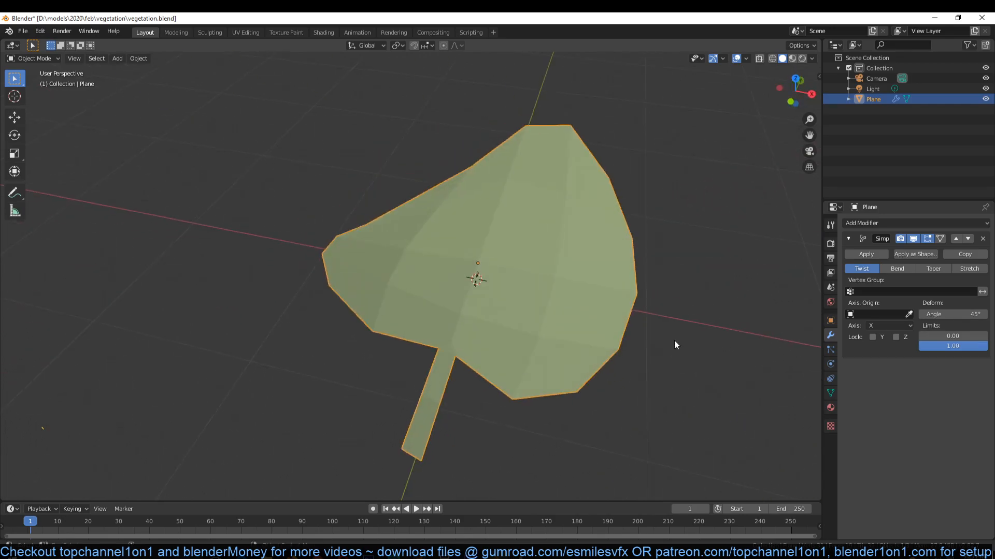
{"action": "left_click", "coordinate": [899, 269]}
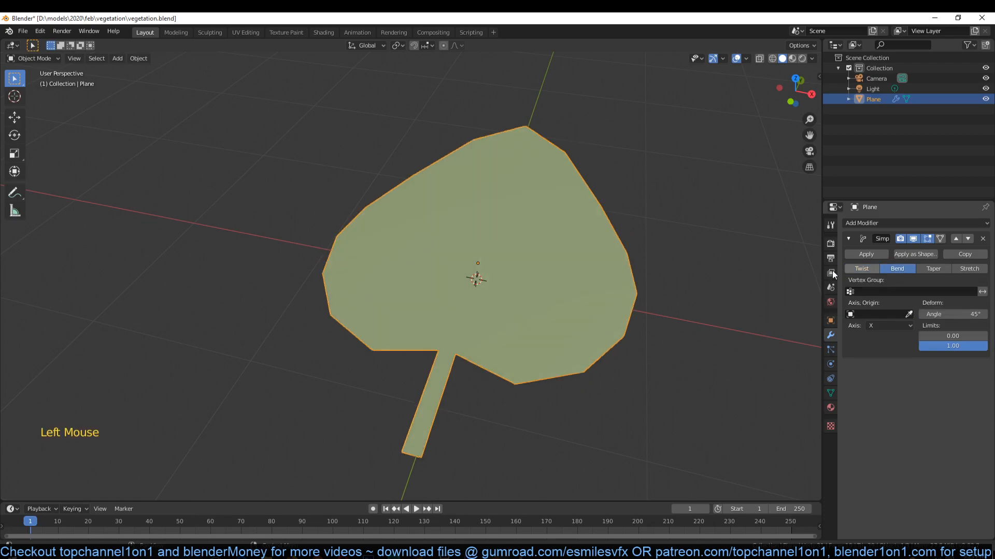
{"action": "middle_click_drag", "start_coordinate": [449, 209], "coordinate": [490, 174]}
{"action": "left_click_drag", "start_coordinate": [958, 314], "coordinate": [967, 314]}
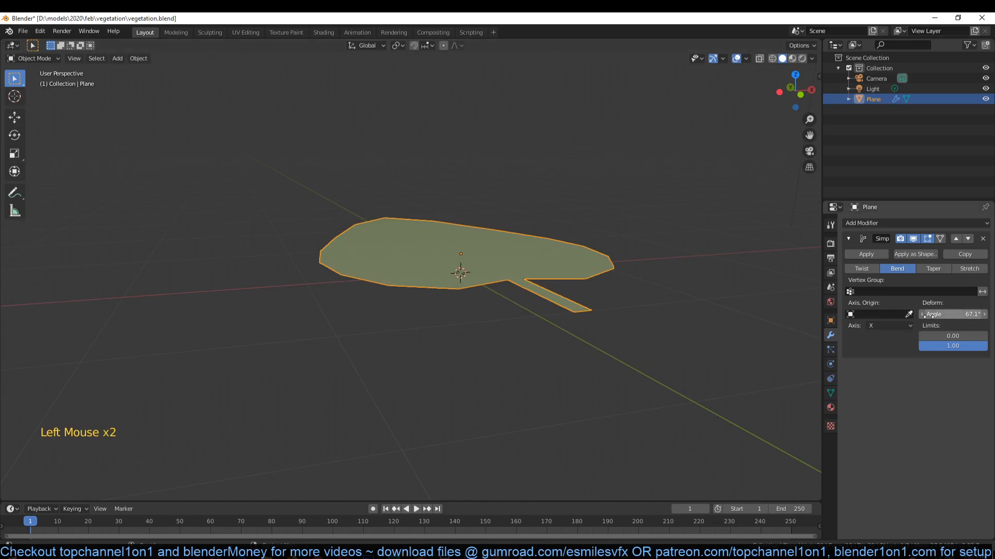
- Try the bend around the Y and Z axes, ending with the axis set back to X
{"action": "left_click", "coordinate": [885, 325]}
{"action": "left_click", "coordinate": [875, 351]}
{"action": "left_click", "coordinate": [881, 330]}
{"action": "left_click", "coordinate": [882, 360]}
{"action": "left_click", "coordinate": [884, 326]}
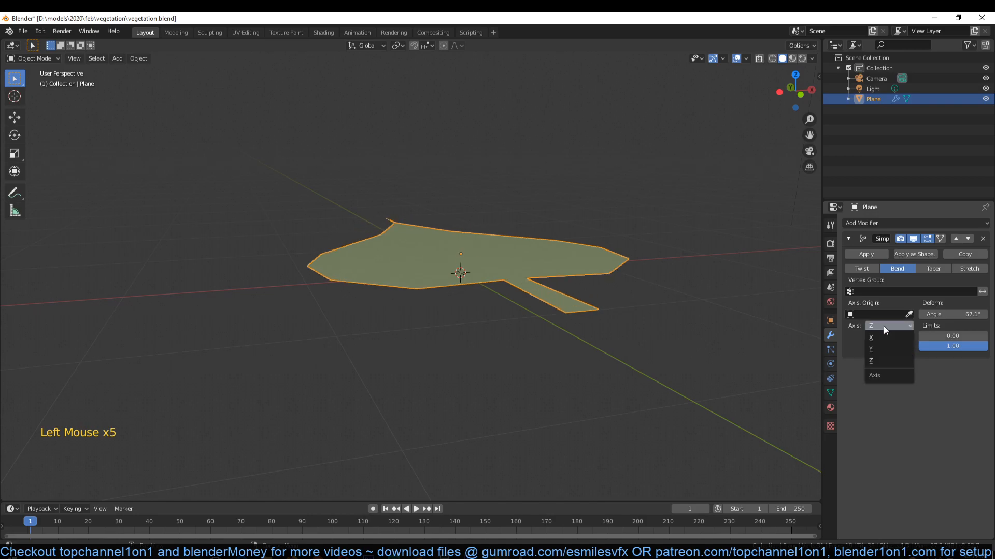
{"action": "left_click", "coordinate": [881, 336]}
{"action": "middle_click_drag", "start_coordinate": [674, 279], "coordinate": [542, 297]}
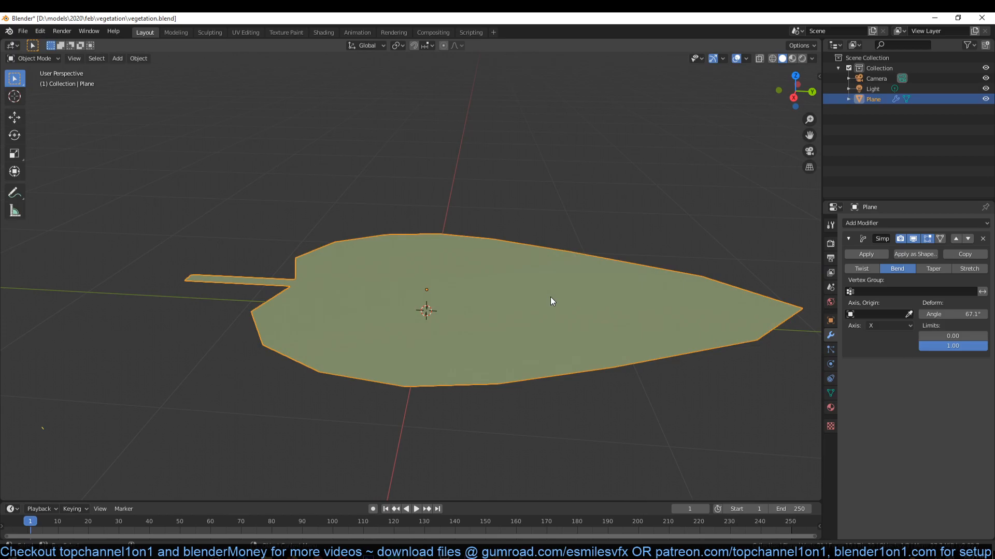
- Apply the leaf's object transforms
{"action": "key", "text": "ctrl+a"}
{"action": "left_click", "coordinate": [549, 306]}
{"action": "key", "text": "ctrl+a"}
{"action": "left_click", "coordinate": [548, 318]}
{"action": "middle_click_drag", "start_coordinate": [523, 319], "coordinate": [560, 283]}
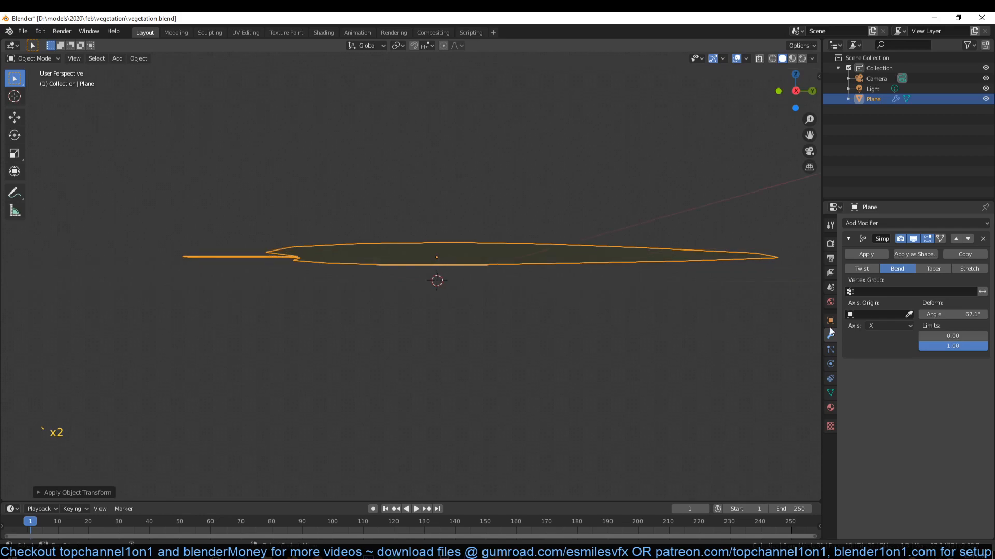
- Compare the bend around the Y and X axes again and set the deform axis to Z
{"action": "left_click", "coordinate": [883, 325]}
{"action": "left_click", "coordinate": [878, 348]}
{"action": "left_click", "coordinate": [882, 327]}
{"action": "left_click", "coordinate": [882, 337]}
{"action": "left_click", "coordinate": [885, 326]}
{"action": "left_click", "coordinate": [881, 349]}
{"action": "left_click", "coordinate": [879, 360]}
{"action": "mouse_move", "coordinate": [626, 274]}
{"action": "middle_mouse_down"}
{"action": "mouse_move", "coordinate": [666, 333]}
{"action": "mouse_move", "coordinate": [618, 262]}
{"action": "middle_mouse_up"}
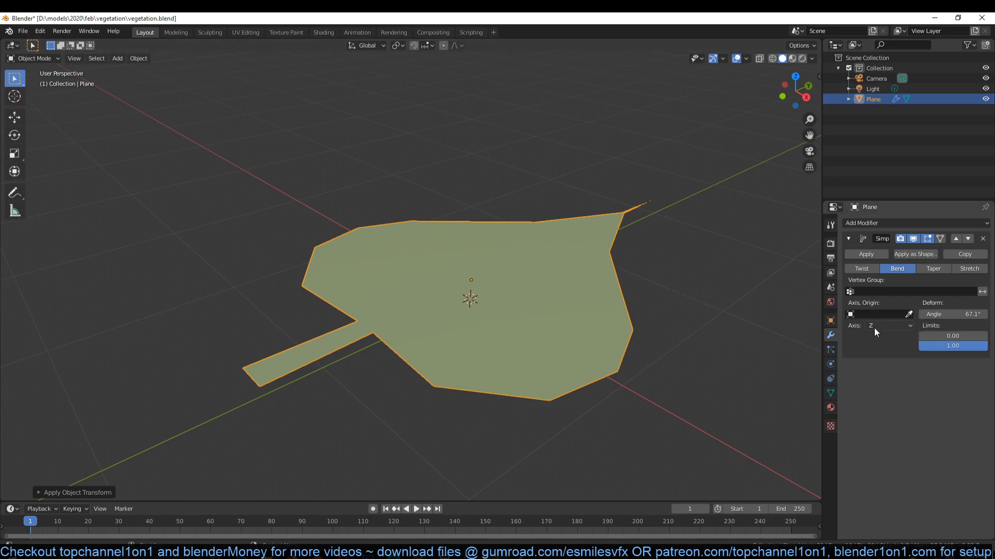
- Enter Edit Mode on the leaf and select its whole mesh
{"action": "key", "text": "Tab"}
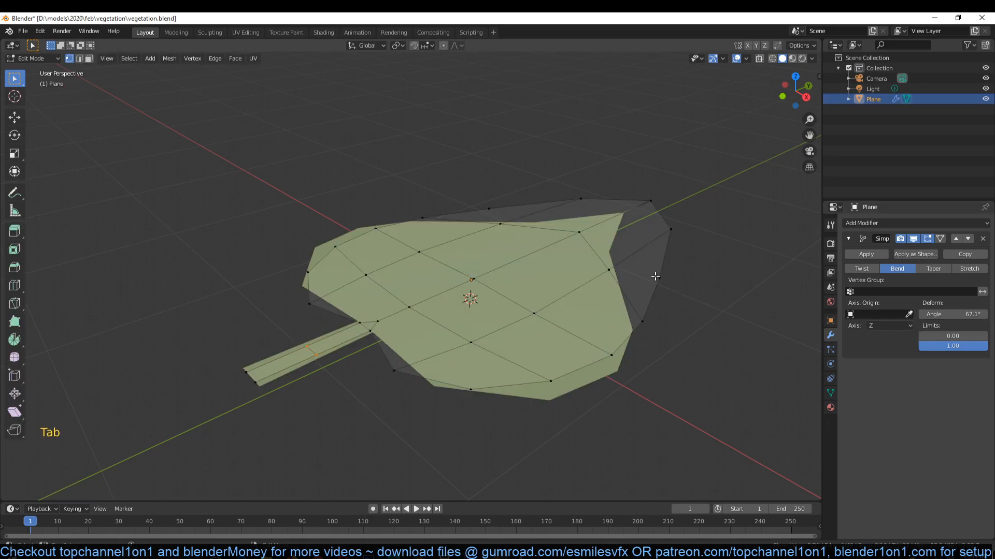
{"action": "key", "text": "a"}
{"action": "key", "text": "r"}
{"action": "key", "text": "x"}
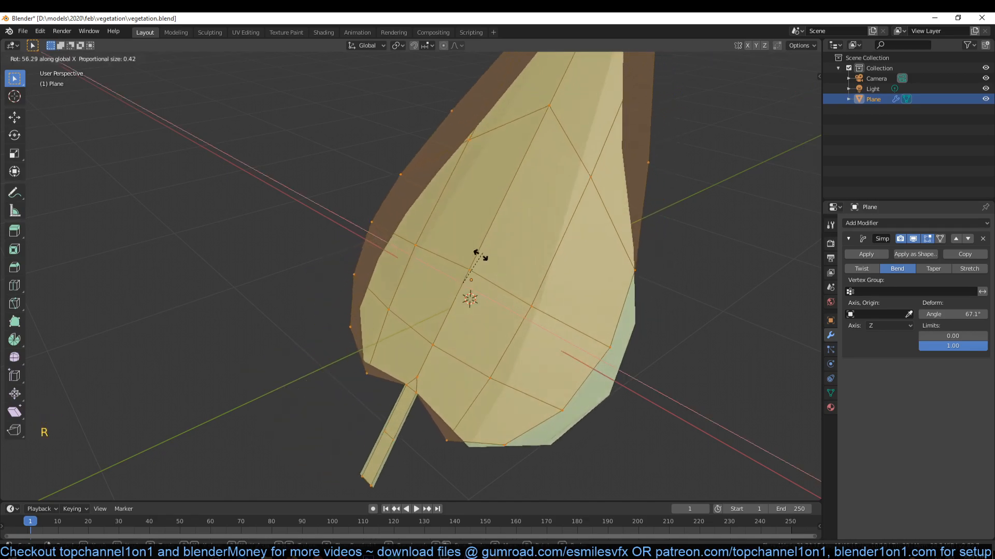
{"action": "right_click", "coordinate": [467, 288]}
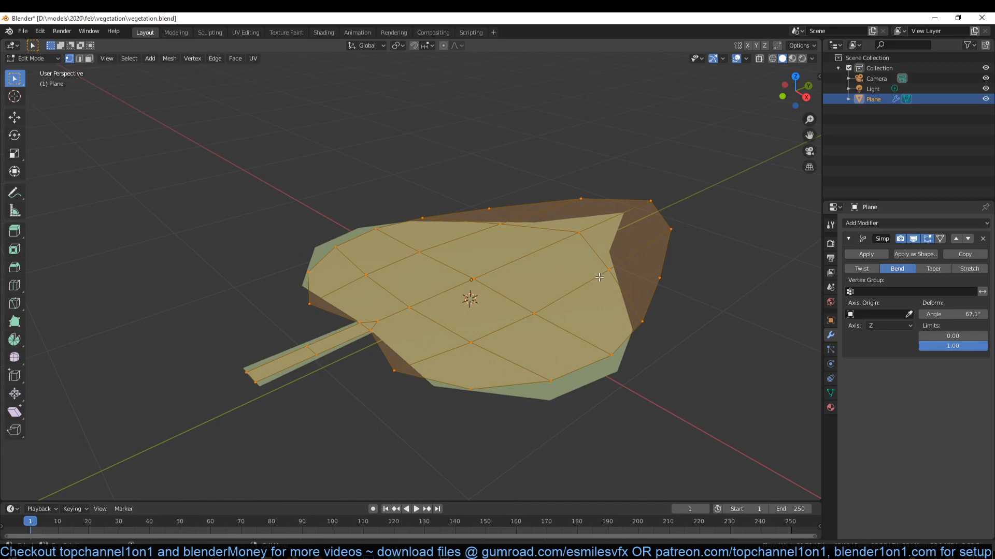
- Rotate the selected leaf mesh 90° around the X axis and return to Object Mode
{"action": "key", "text": "r"}
{"action": "key", "text": "x"}
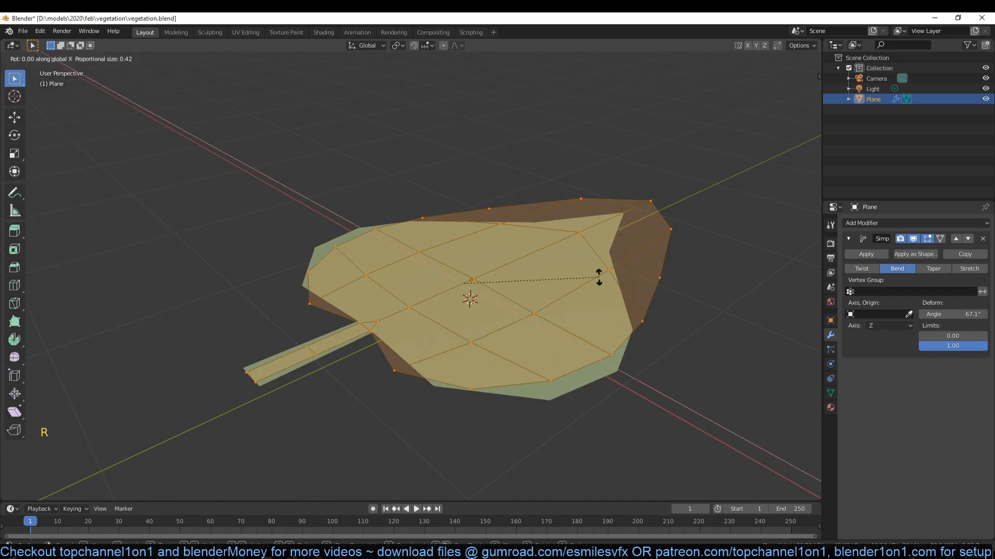
{"action": "type", "text": "90"}
{"action": "left_click", "coordinate": [599, 277]}
{"action": "key", "text": "Tab"}
- Duplicate the leaf's bend modifier to get a second Simple Deform
{"action": "middle_click_drag", "start_coordinate": [603, 272], "coordinate": [564, 255]}
{"action": "scroll", "coordinate": [566, 259], "scroll_direction": "down", "scroll_amount": 3}
{"action": "right_click", "coordinate": [489, 222]}
{"action": "right_click", "coordinate": [453, 207]}
{"action": "mouse_move", "coordinate": [489, 219]}
{"action": "middle_mouse_down"}
{"action": "mouse_move", "coordinate": [540, 184]}
{"action": "mouse_move", "coordinate": [475, 218]}
{"action": "middle_mouse_up"}
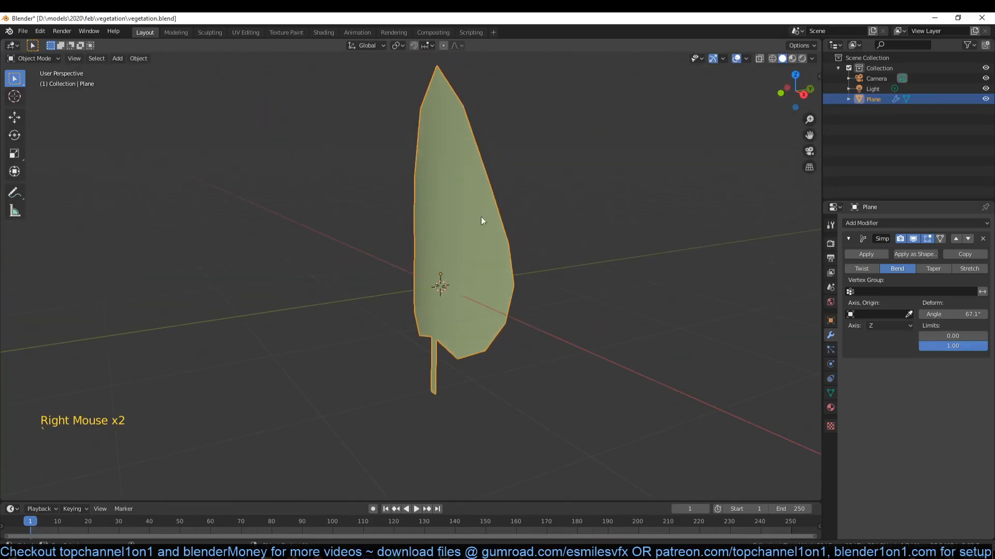
{"action": "left_click", "coordinate": [964, 257]}
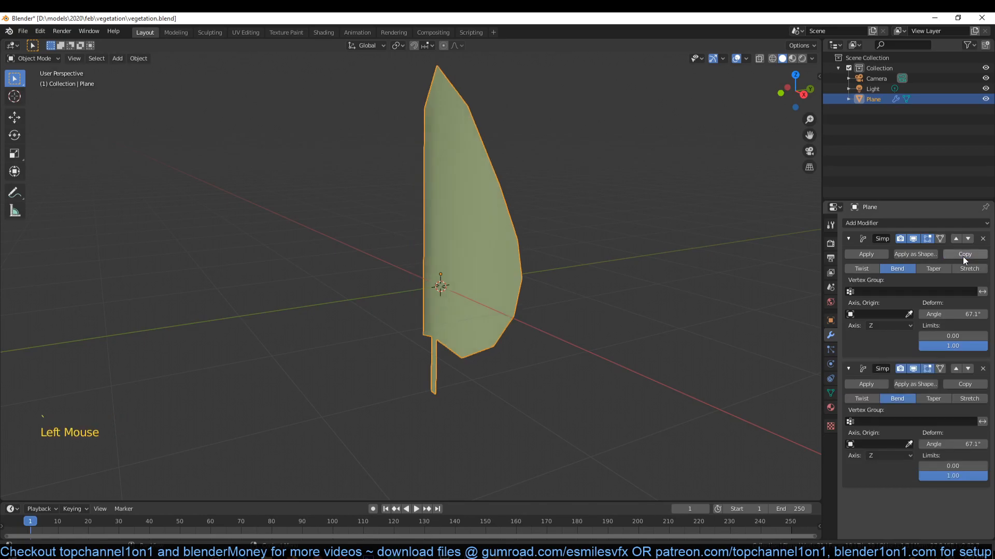
{"action": "middle_click_drag", "start_coordinate": [701, 265], "coordinate": [688, 274]}
{"action": "middle_click_drag", "start_coordinate": [579, 317], "coordinate": [564, 313]}
- In the right orthographic view, draw a freehand annotation curve over the leaf to illustrate the intended lengthwise bend
{"action": "key", "text": "KP_3"}
{"action": "left_click_drag", "start_coordinate": [409, 303], "coordinate": [580, 154]}
{"action": "left_click", "coordinate": [16, 193]}
{"action": "mouse_move", "coordinate": [361, 317]}
{"action": "left_mouse_down"}
{"action": "mouse_move", "coordinate": [364, 281]}
{"action": "mouse_move", "coordinate": [570, 194]}
{"action": "left_mouse_up"}
- Delete the annotation curve and switch to the Move tool
{"action": "left_click", "coordinate": [16, 117]}
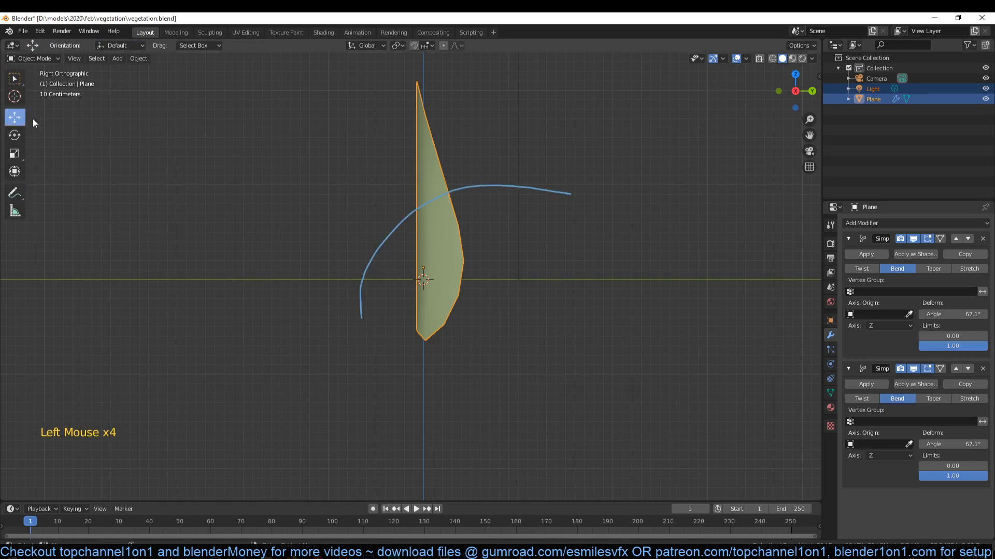
{"action": "left_click", "coordinate": [15, 211]}
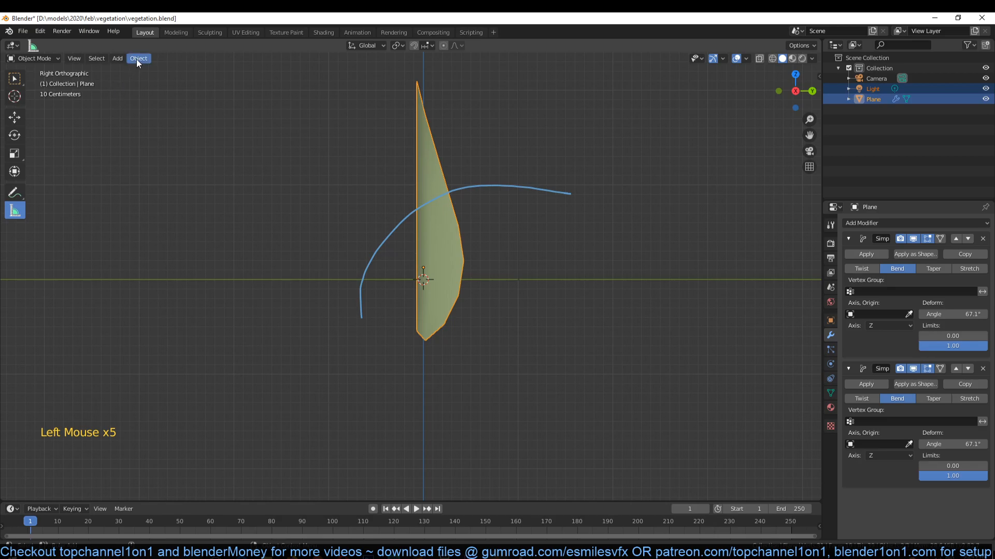
{"action": "left_click", "coordinate": [17, 213]}
{"action": "left_click", "coordinate": [15, 118]}
{"action": "left_click", "coordinate": [15, 210]}
{"action": "left_click", "coordinate": [15, 194]}
{"action": "left_click", "coordinate": [166, 47]}
{"action": "left_click", "coordinate": [224, 88]}
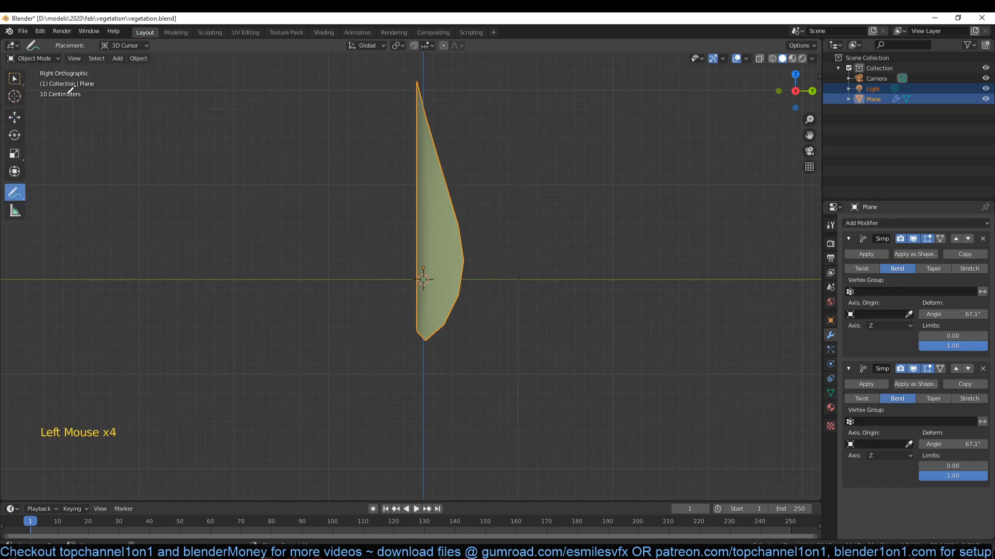
{"action": "left_click", "coordinate": [15, 119]}
{"action": "middle_click_drag", "start_coordinate": [23, 123], "coordinate": [296, 182]}
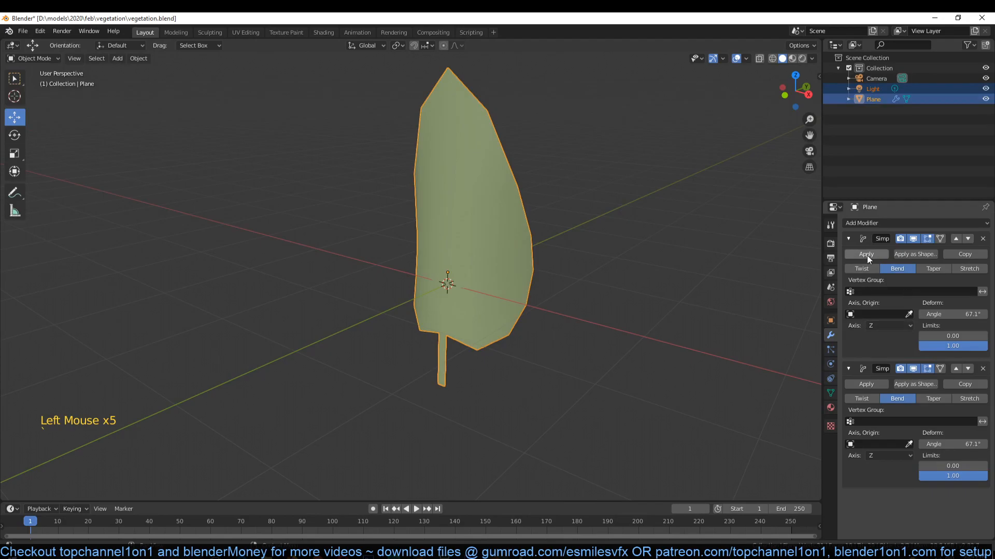
- Collapse the first bend modifier, set the second one's axis to X and view the leaf from the right
{"action": "left_click", "coordinate": [854, 238]}
{"action": "left_click", "coordinate": [849, 238]}
{"action": "left_click", "coordinate": [897, 344]}
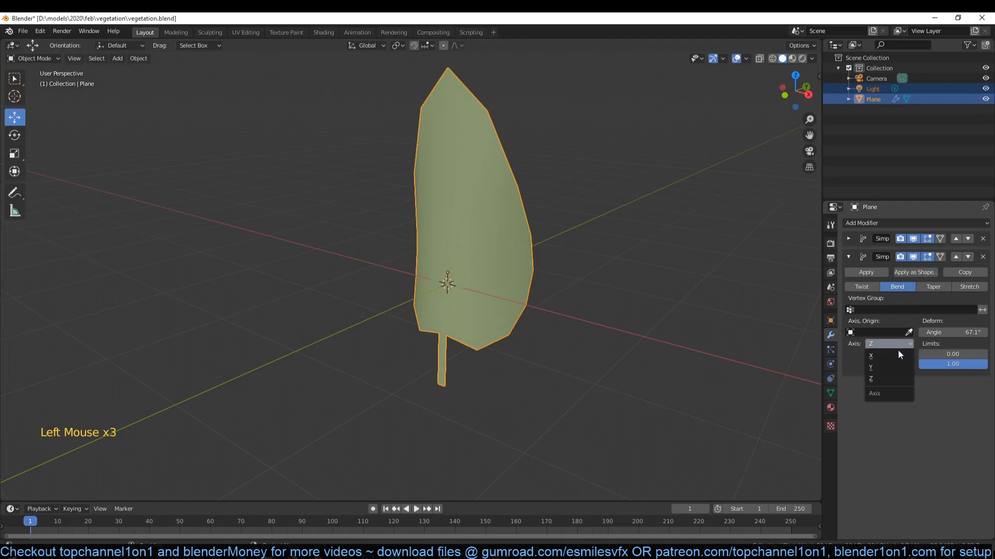
{"action": "left_click", "coordinate": [895, 357]}
{"action": "key", "text": "KP_1"}
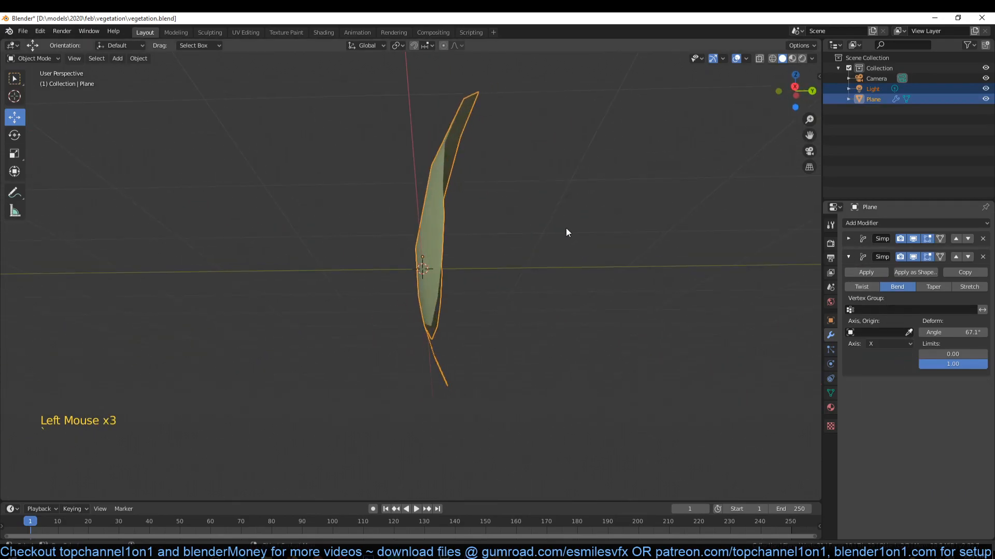
{"action": "key", "text": "KP_3"}
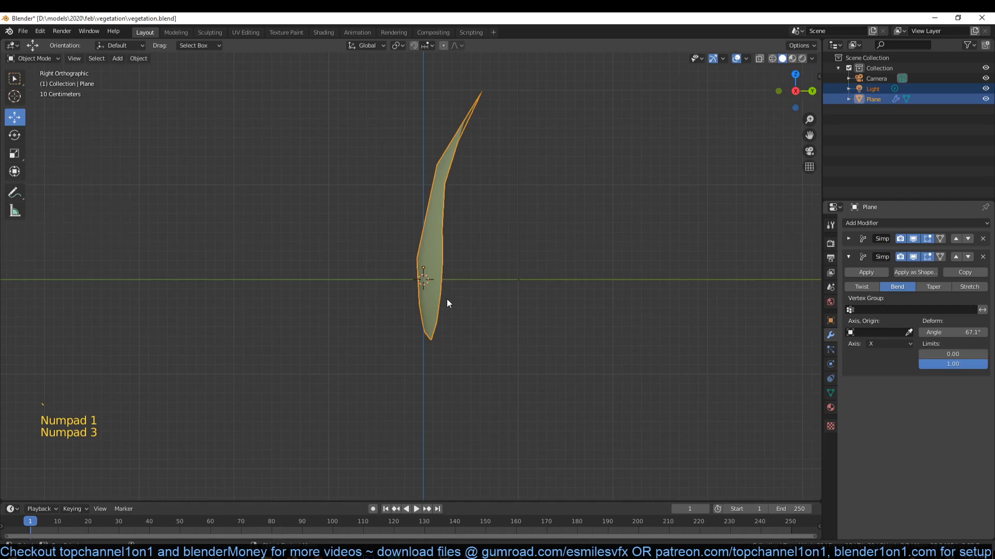
- In wireframe display, move the entire leaf mesh so the stem's lower end sits on the object's origin
{"action": "key", "text": "z"}
{"action": "left_click", "coordinate": [220, 259]}
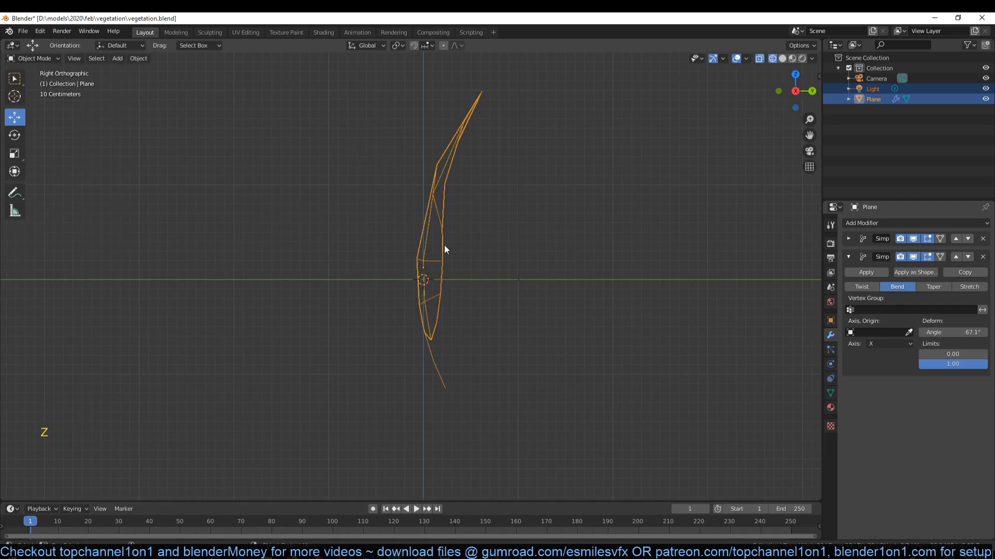
{"action": "key", "text": "Tab"}
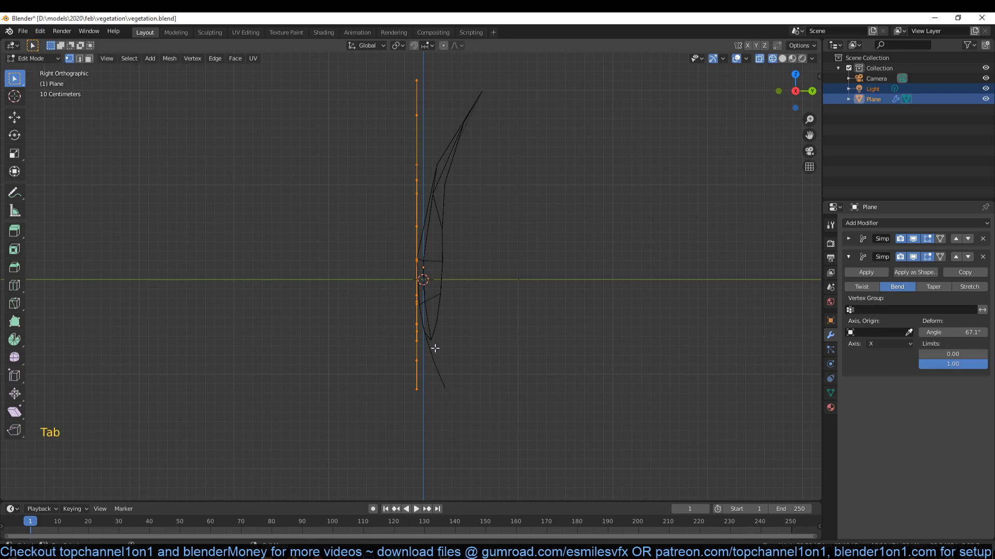
{"action": "key", "text": "g"}
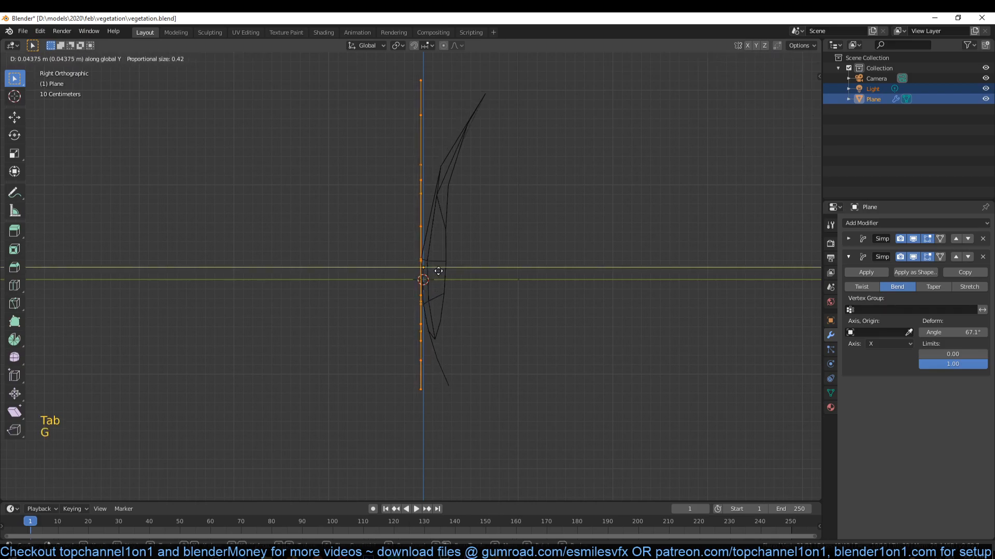
{"action": "left_click", "coordinate": [458, 224]}
{"action": "scroll", "coordinate": [458, 224], "scroll_direction": "up", "scroll_amount": 13}
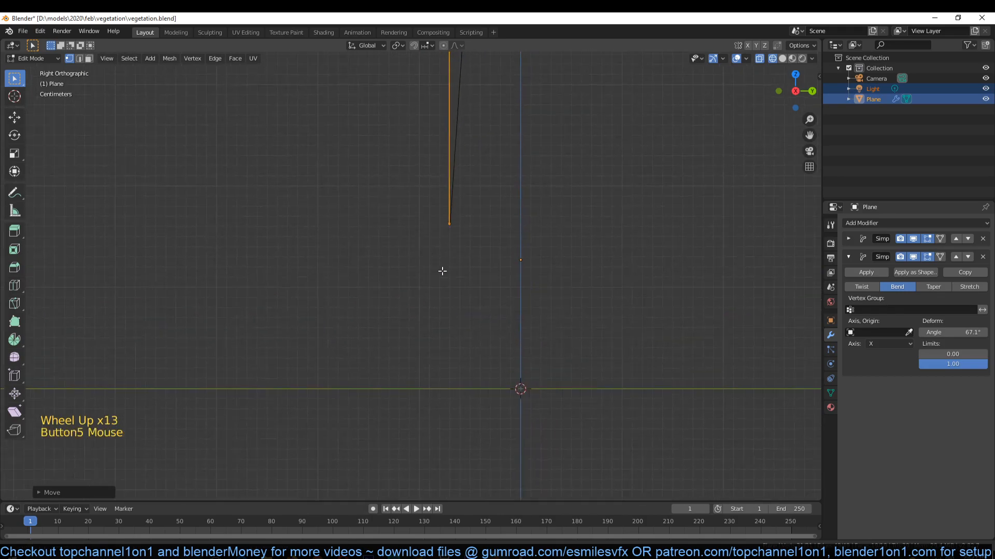
{"action": "key", "text": "g"}
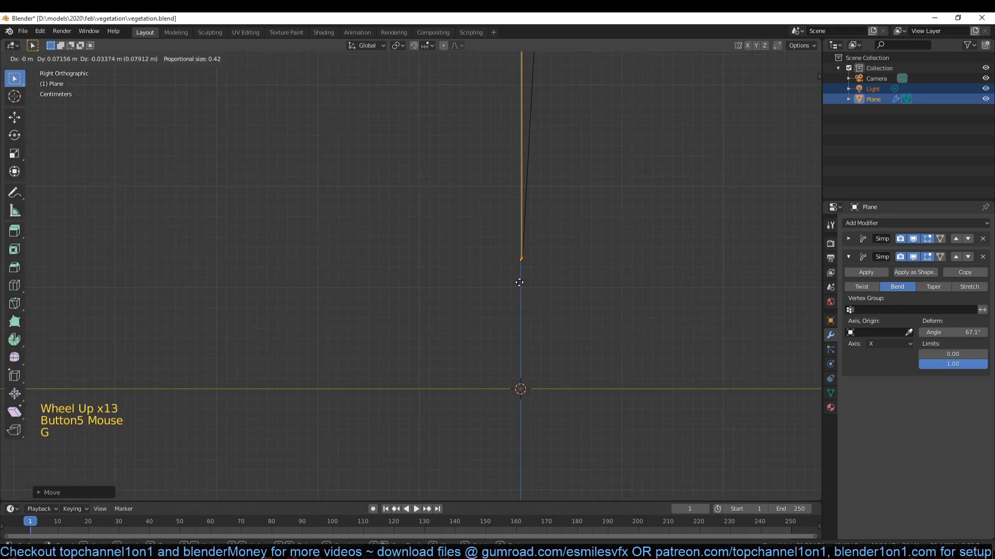
{"action": "left_click", "coordinate": [519, 283]}
{"action": "key", "text": "Tab"}
{"action": "scroll", "coordinate": [516, 272], "scroll_direction": "down", "scroll_amount": 4}
{"action": "middle_click_drag", "start_coordinate": [511, 262], "coordinate": [589, 291]}
- Select the vertices at the stem's lower end and snap the 3D cursor to them, returning to Object Mode
{"action": "key", "text": "Tab"}
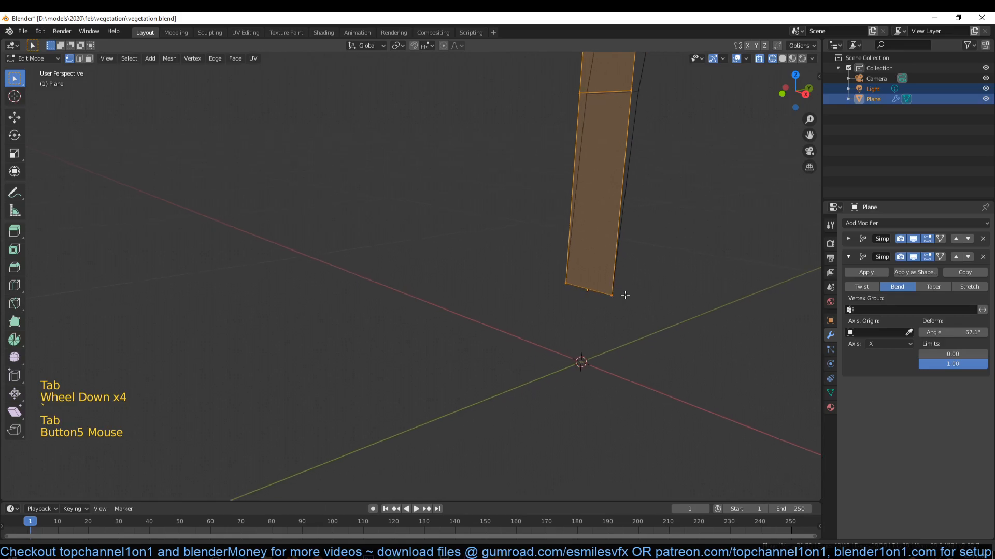
{"action": "left_click", "coordinate": [553, 285], "text": "alt"}
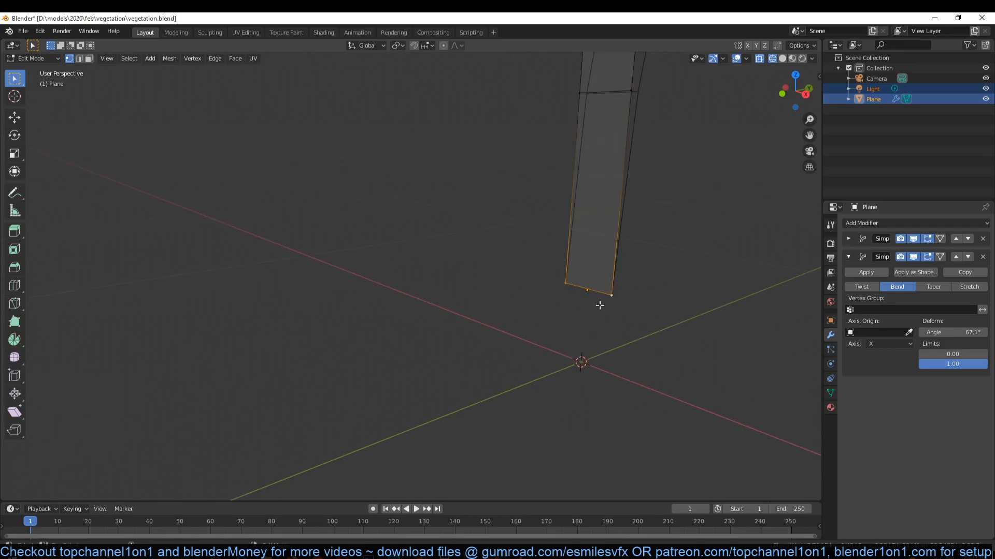
{"action": "key", "text": "shift+s"}
{"action": "key", "text": "Tab"}
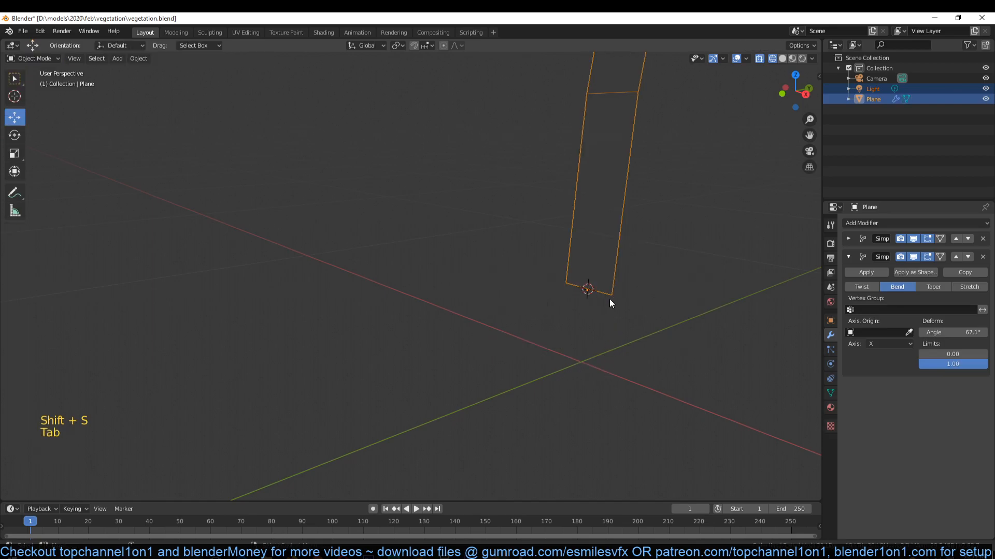
- Set the leaf's origin to the 3D cursor at the stem's lower end
{"action": "scroll", "coordinate": [598, 290], "scroll_direction": "up", "scroll_amount": 3}
{"action": "scroll", "coordinate": [606, 307], "scroll_direction": "down", "scroll_amount": 3}
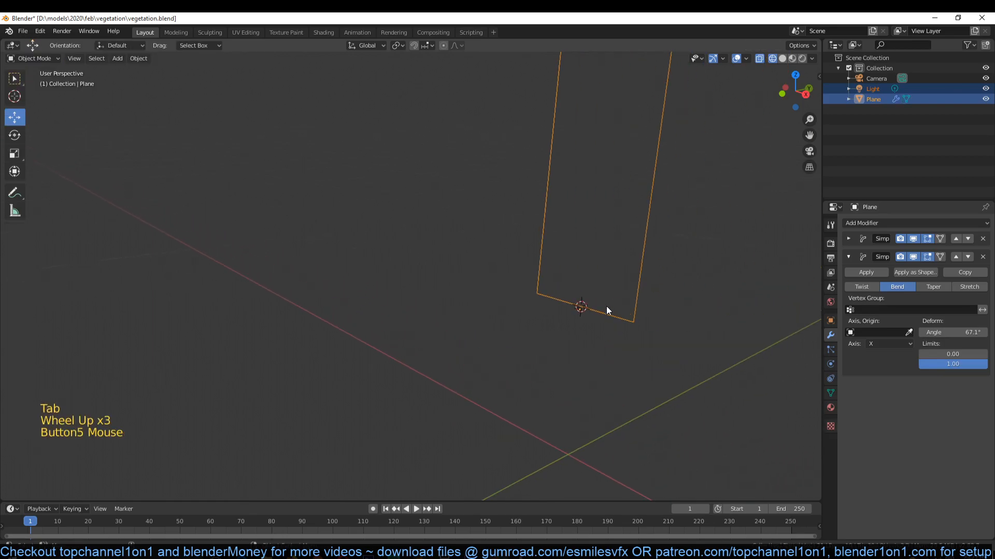
{"action": "right_click", "coordinate": [533, 229]}
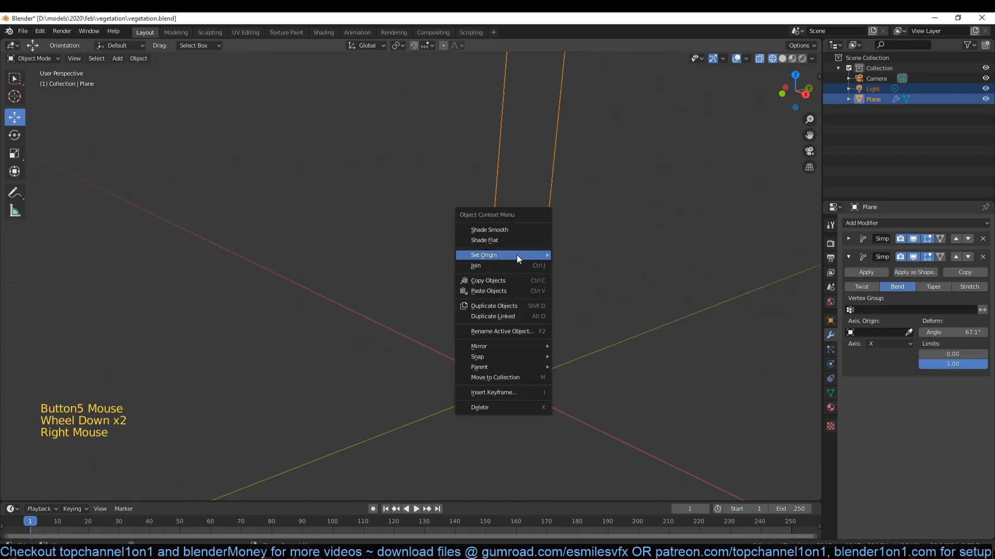
{"action": "mouse_move", "coordinate": [517, 255]}
{"action": "left_click", "coordinate": [614, 277]}
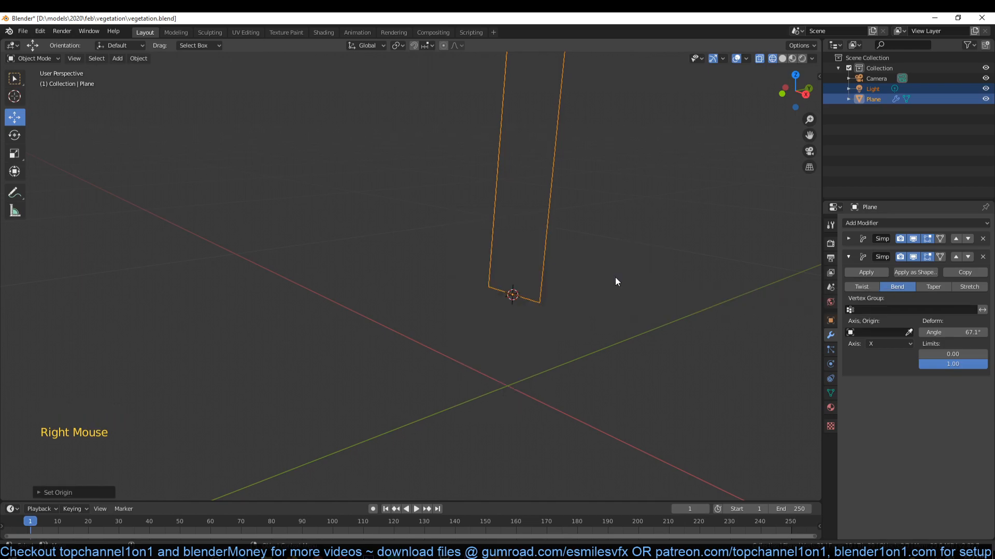
- Return to solid display and turn off the viewport visibility of both bend modifiers
{"action": "middle_click_drag", "start_coordinate": [501, 197], "coordinate": [468, 343]}
{"action": "scroll", "coordinate": [514, 199], "scroll_direction": "down", "scroll_amount": 4}
{"action": "scroll", "coordinate": [470, 343], "scroll_direction": "down", "scroll_amount": 6}
{"action": "key", "text": "z"}
{"action": "left_click", "coordinate": [618, 303]}
{"action": "middle_click_drag", "start_coordinate": [621, 308], "coordinate": [803, 327]}
{"action": "left_click", "coordinate": [913, 239]}
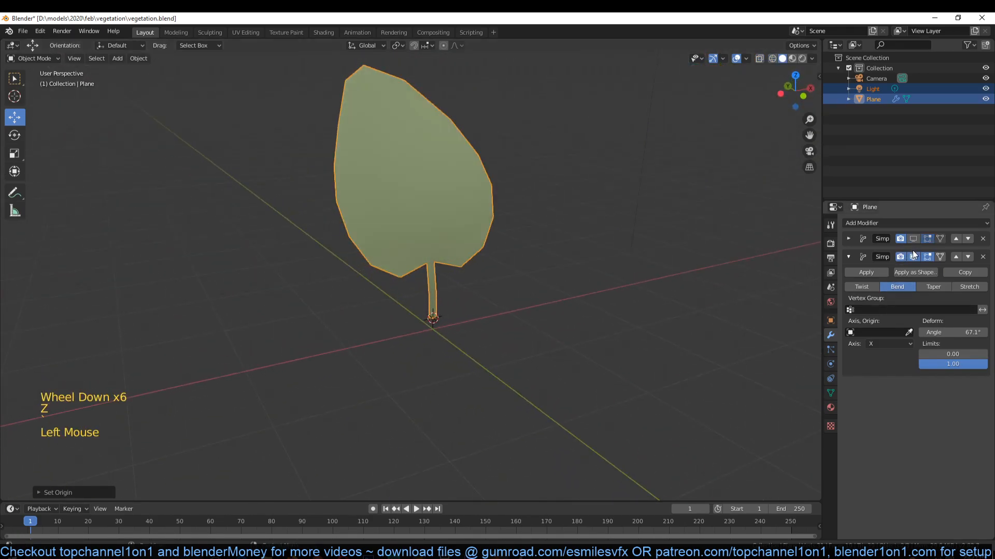
{"action": "left_click", "coordinate": [913, 257]}
{"action": "middle_click_drag", "start_coordinate": [673, 244], "coordinate": [420, 230]}
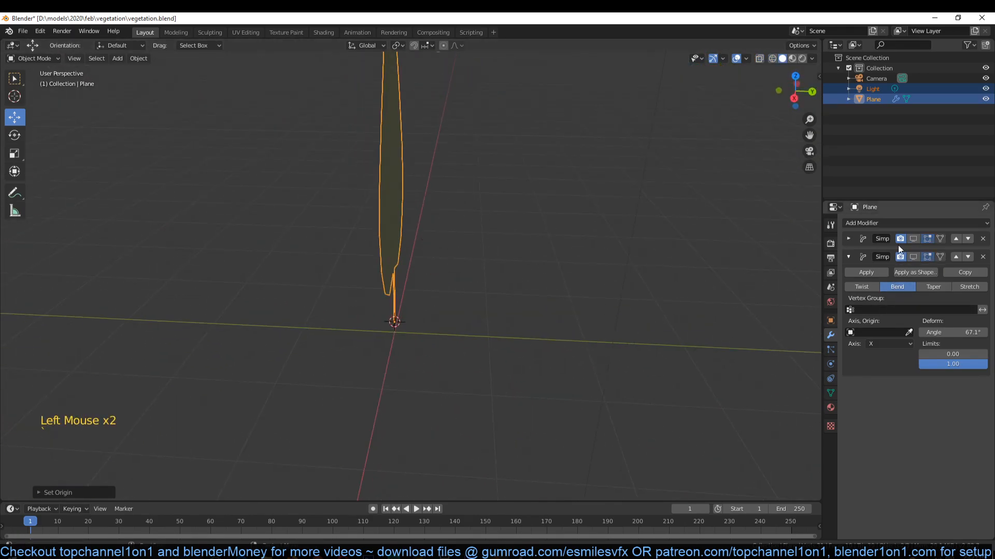
- Turn the viewport visibility of both Simple Deform bend modifiers back on and view the bent leaf
{"action": "left_click", "coordinate": [913, 239]}
{"action": "left_click", "coordinate": [913, 257]}
{"action": "middle_click_drag", "start_coordinate": [502, 265], "coordinate": [456, 269]}
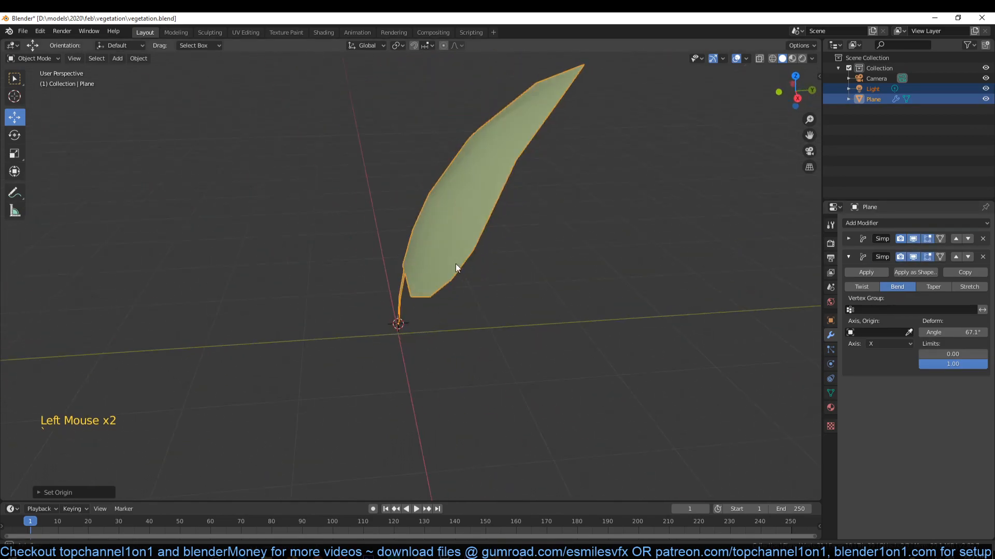
{"action": "scroll", "coordinate": [458, 274], "scroll_direction": "down", "scroll_amount": 3}
{"action": "scroll", "coordinate": [454, 385], "scroll_direction": "up", "scroll_amount": 4}
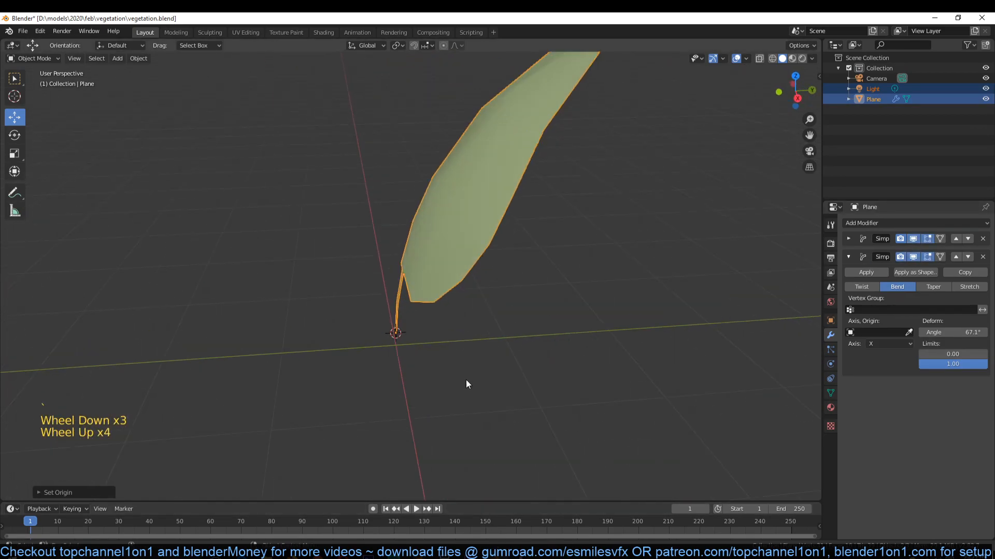
- Unwrap the UVs of the whole leaf mesh from the front view and return to Object Mode
{"action": "key", "text": "KP_1"}
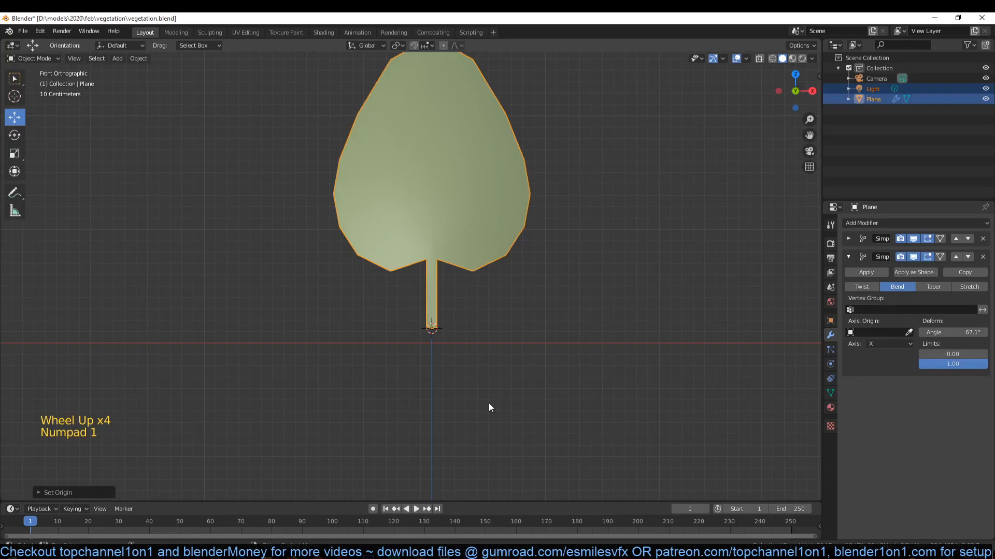
{"action": "key", "text": "Tab"}
{"action": "key", "text": "a"}
{"action": "key", "text": "u"}
{"action": "left_click", "coordinate": [469, 240]}
{"action": "key", "text": "Tab"}
{"action": "scroll", "coordinate": [500, 299], "scroll_direction": "down", "scroll_amount": 1}
{"action": "middle_click_drag", "start_coordinate": [500, 304], "coordinate": [516, 326], "text": "shift"}
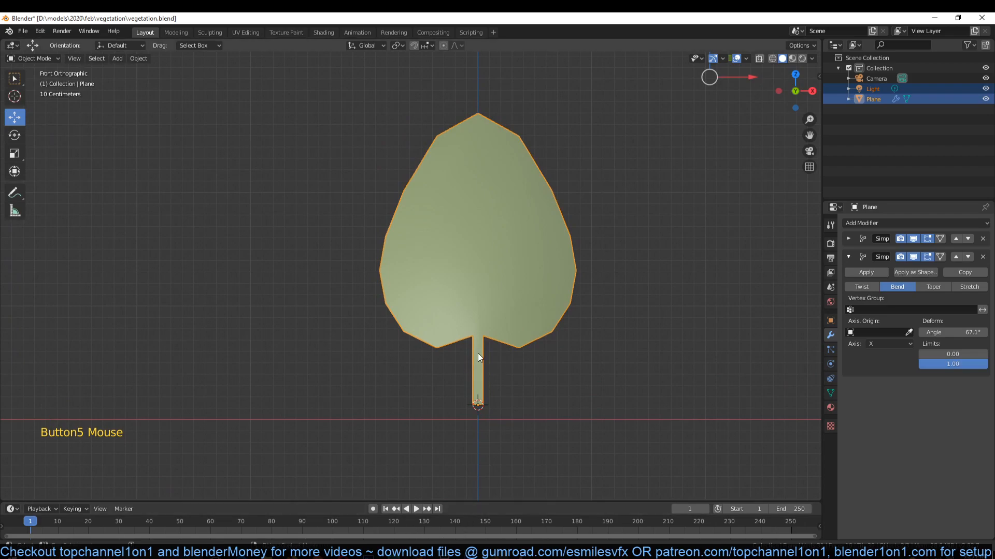
- Split the 3D viewport and turn the narrower area into a Shader Editor
{"action": "left_click_drag", "start_coordinate": [816, 41], "coordinate": [267, 119]}
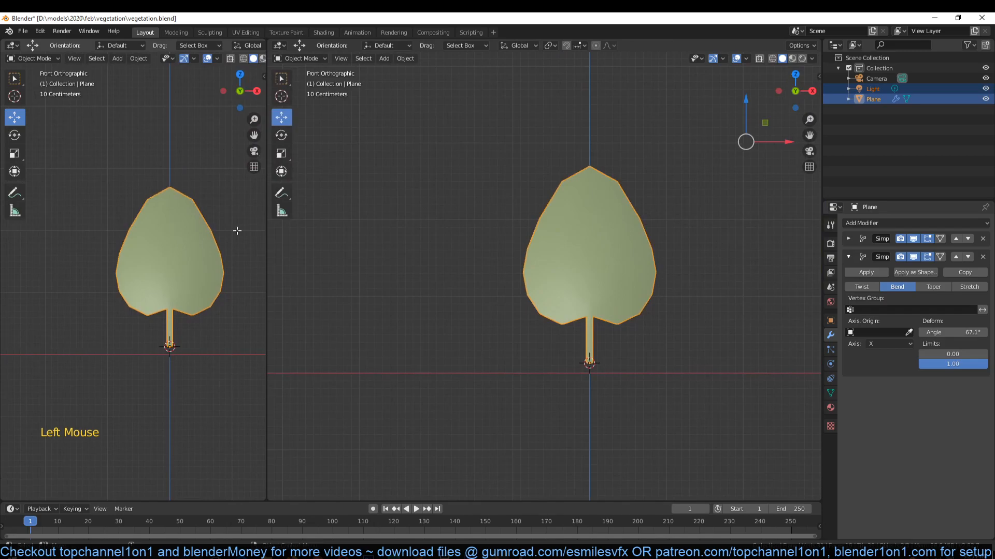
{"action": "left_click", "coordinate": [12, 45]}
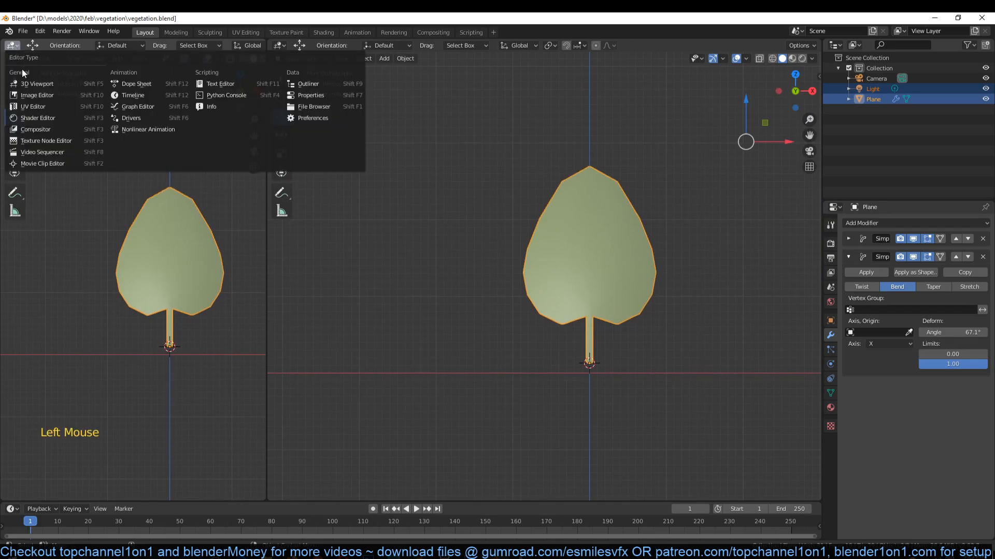
{"action": "left_click", "coordinate": [40, 119]}
- Split the Shader Editor area in two and make the upper part a 3D Viewport in Material Preview shading showing the leaf
{"action": "left_click_drag", "start_coordinate": [264, 40], "coordinate": [244, 243]}
{"action": "left_click", "coordinate": [12, 45]}
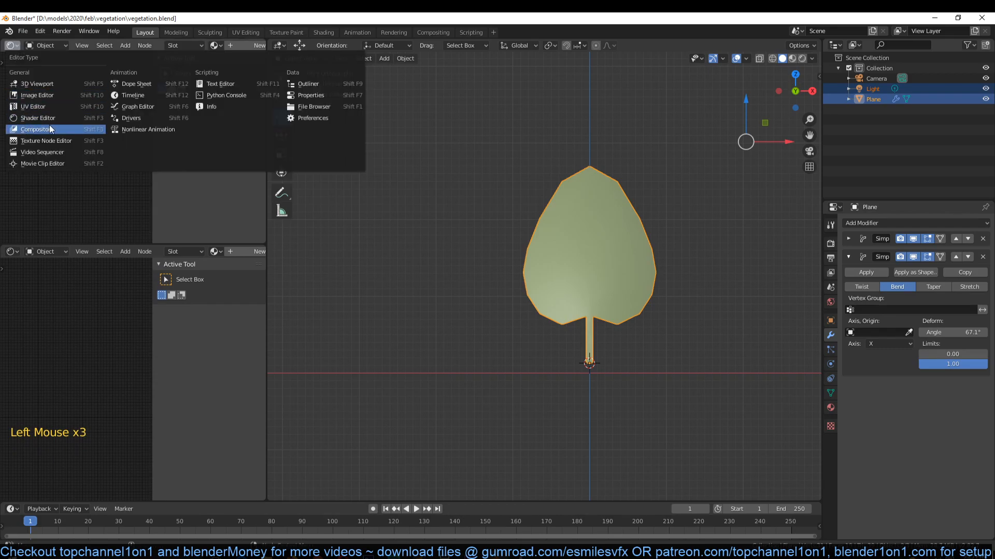
{"action": "left_click", "coordinate": [54, 83]}
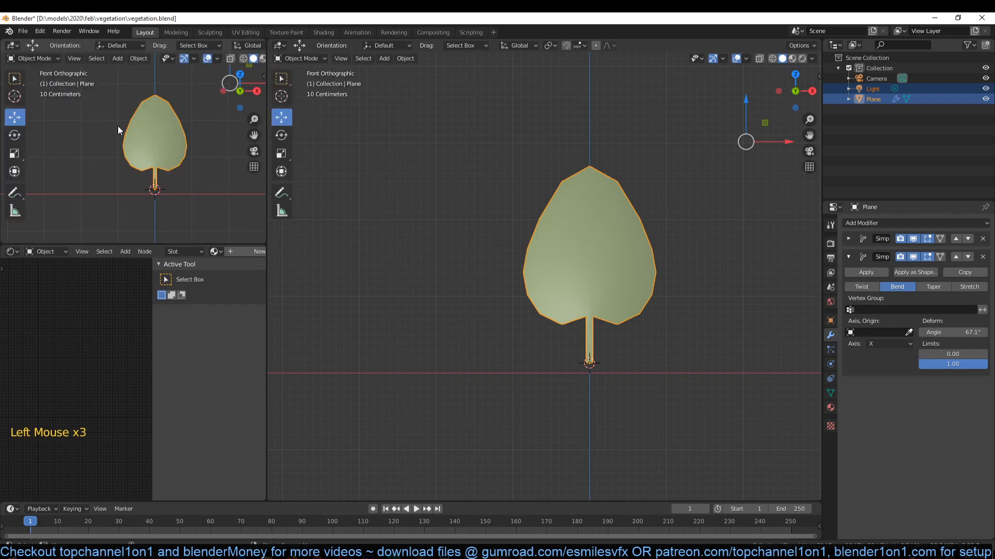
{"action": "scroll", "coordinate": [185, 185], "scroll_direction": "up", "scroll_amount": 4}
{"action": "middle_click_drag", "start_coordinate": [184, 185], "coordinate": [116, 176]}
{"action": "scroll", "coordinate": [116, 176], "scroll_direction": "down", "scroll_amount": 2}
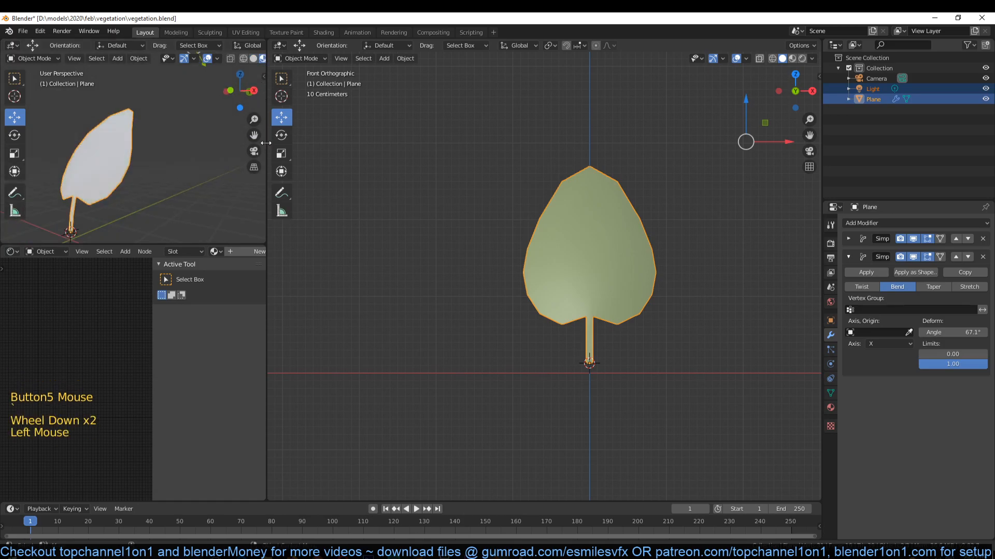
- Widen the material preview and Shader Editor areas and hide the Shader Editor's sidebar
{"action": "left_click_drag", "start_coordinate": [266, 143], "coordinate": [359, 145]}
{"action": "scroll", "coordinate": [235, 160], "scroll_direction": "up", "scroll_amount": 2}
{"action": "mouse_move", "coordinate": [234, 160]}
{"action": "middle_mouse_down"}
{"action": "mouse_move", "coordinate": [228, 135]}
{"action": "mouse_move", "coordinate": [246, 105]}
{"action": "mouse_move", "coordinate": [281, 129]}
{"action": "mouse_move", "coordinate": [229, 143]}
{"action": "middle_mouse_up"}
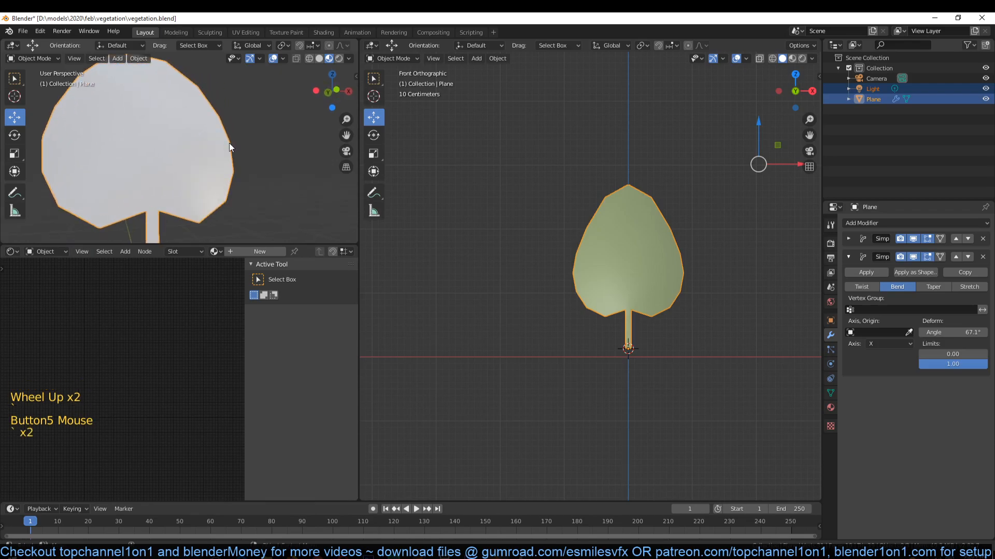
{"action": "scroll", "coordinate": [549, 232], "scroll_direction": "down", "scroll_amount": 1}
{"action": "middle_click_drag", "start_coordinate": [548, 232], "coordinate": [584, 244]}
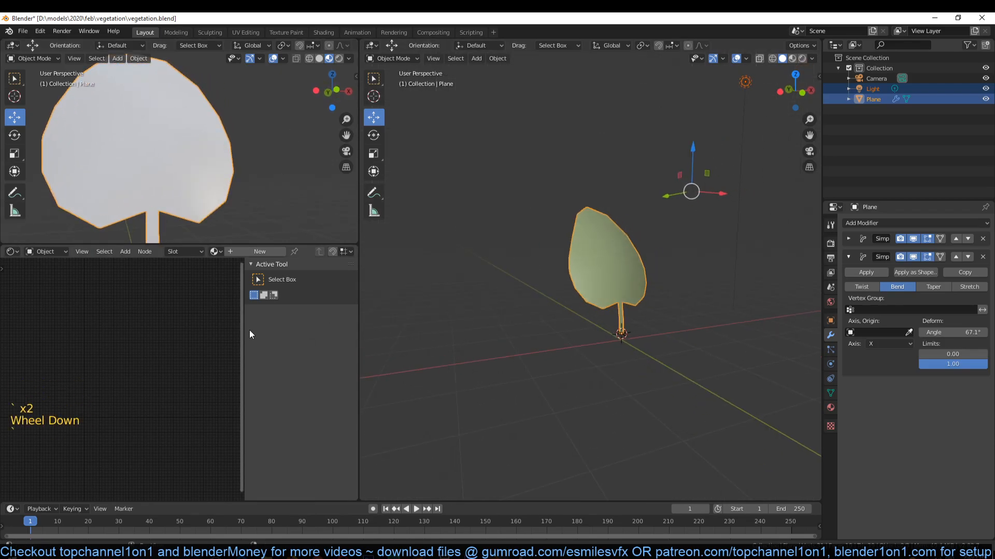
{"action": "key", "text": "n"}
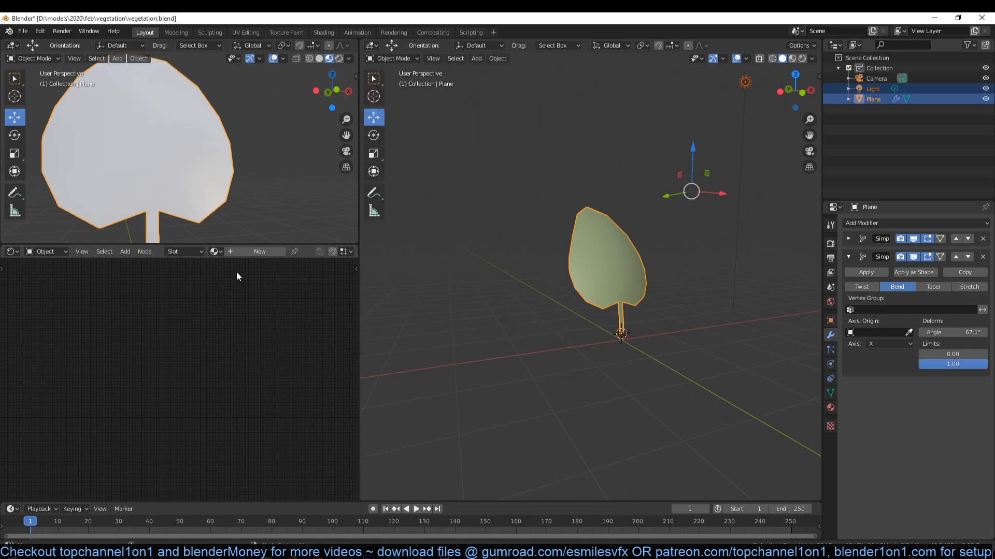
- Create a new material for the leaf and place an Image Texture node beside the Principled BSDF
{"action": "left_click", "coordinate": [250, 253]}
{"action": "left_click", "coordinate": [191, 344]}
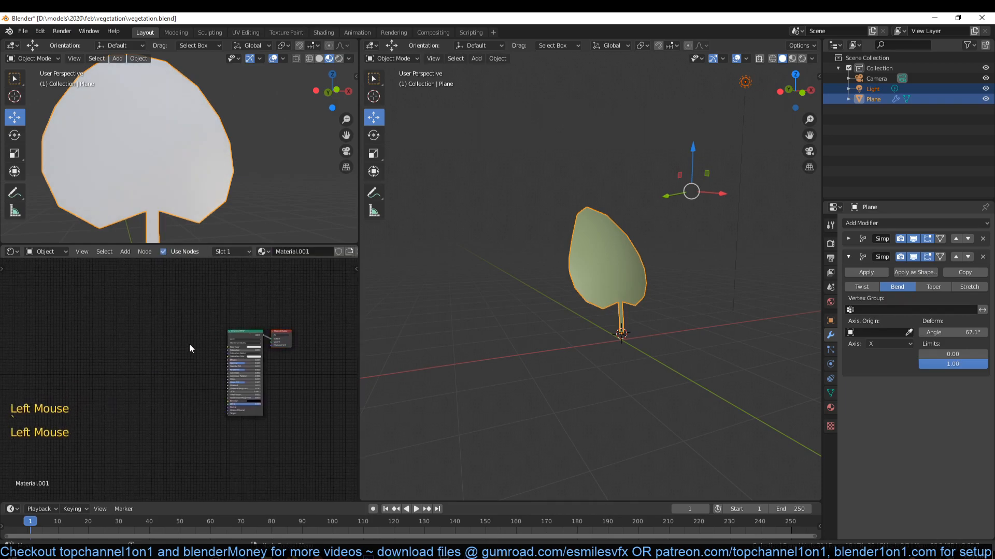
{"action": "scroll", "coordinate": [187, 347], "scroll_direction": "up", "scroll_amount": 5}
{"action": "key", "text": "shift+a"}
{"action": "mouse_move", "coordinate": [159, 395]}
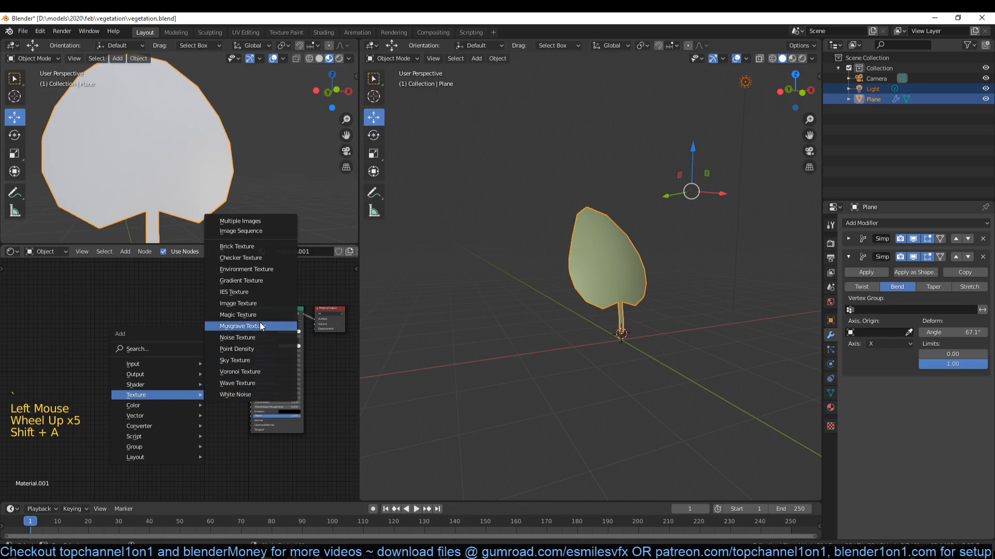
{"action": "left_click", "coordinate": [262, 305]}
{"action": "left_click", "coordinate": [182, 353]}
- Load the green leaf PNG from purepng.com marked (2) in the desktop's New folder (7) into the Image Texture node
{"action": "left_click", "coordinate": [183, 352]}
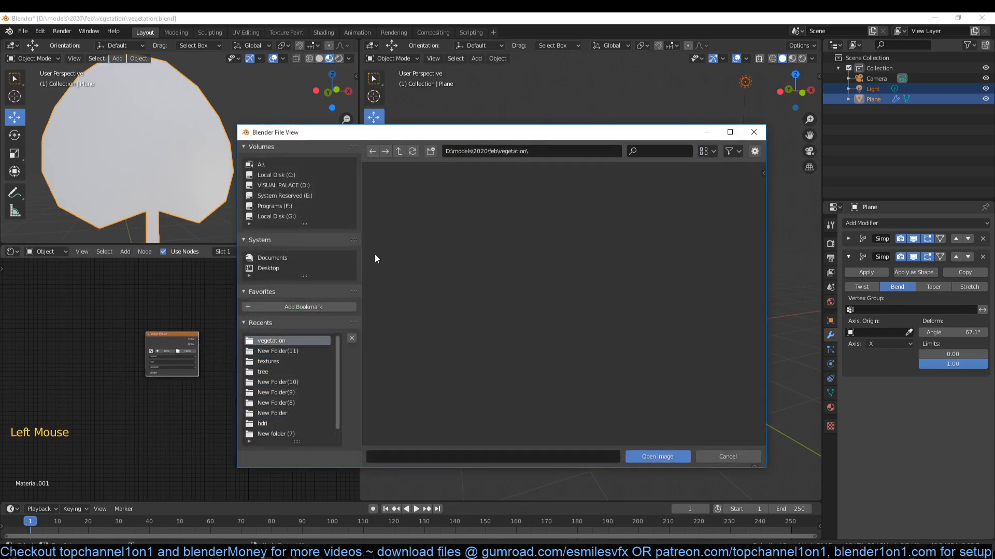
{"action": "left_click", "coordinate": [286, 362]}
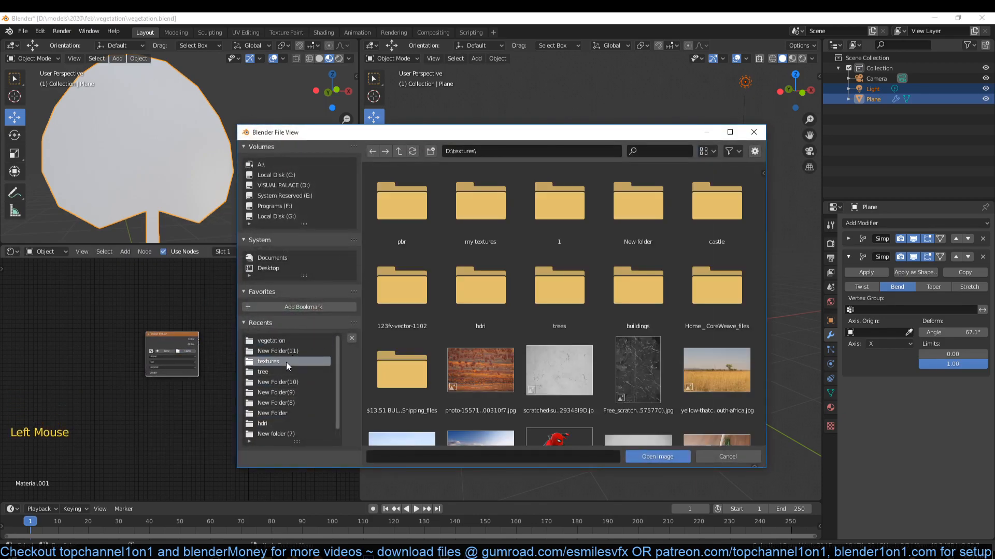
{"action": "left_click", "coordinate": [279, 268]}
{"action": "double_click", "coordinate": [408, 215]}
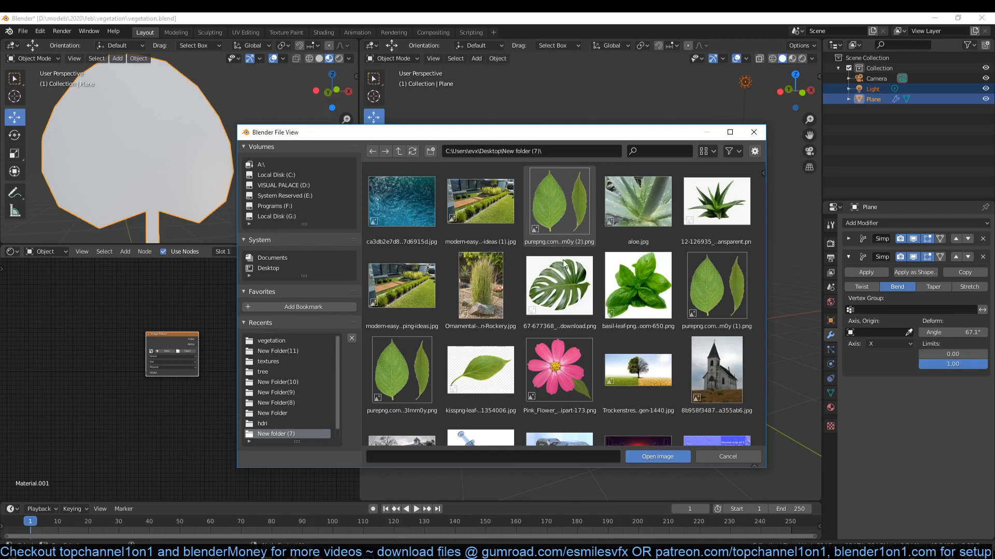
{"action": "double_click", "coordinate": [572, 224]}
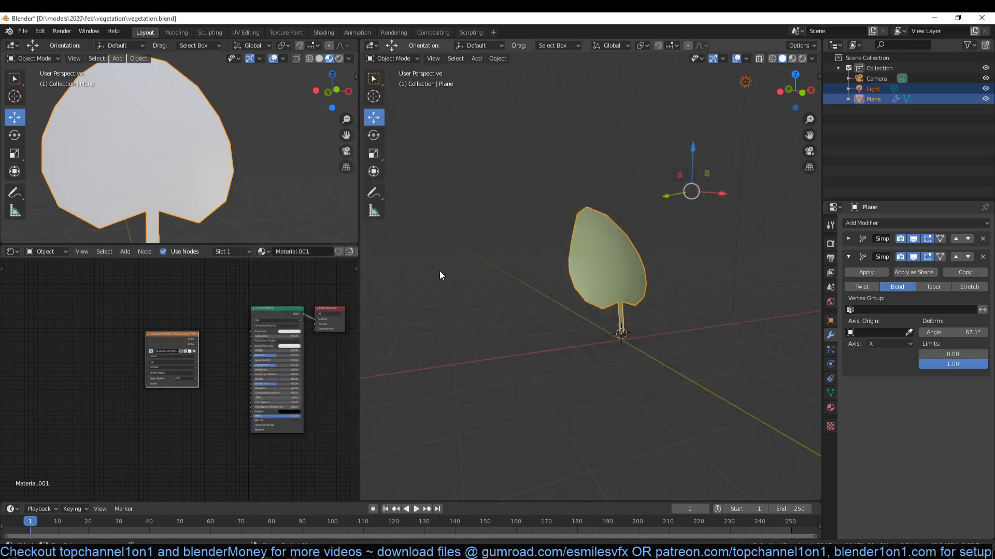
- Minimize the plant reference video, return to Blender, and select only the leaf object in front view
{"action": "scroll", "coordinate": [365, 309], "scroll_direction": "up", "scroll_amount": 6}
{"action": "key", "text": "KP_1"}
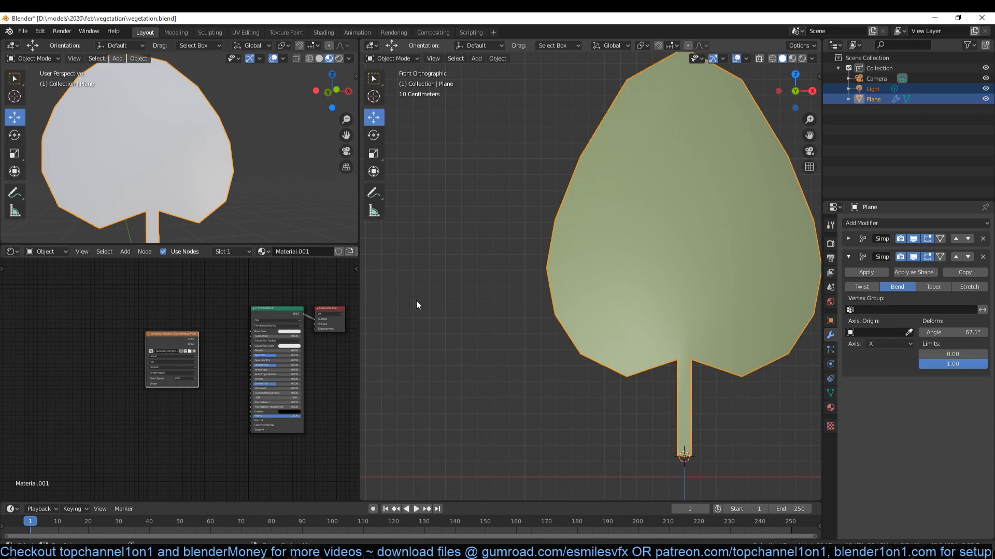
{"action": "scroll", "coordinate": [417, 301], "scroll_direction": "down", "scroll_amount": 2}
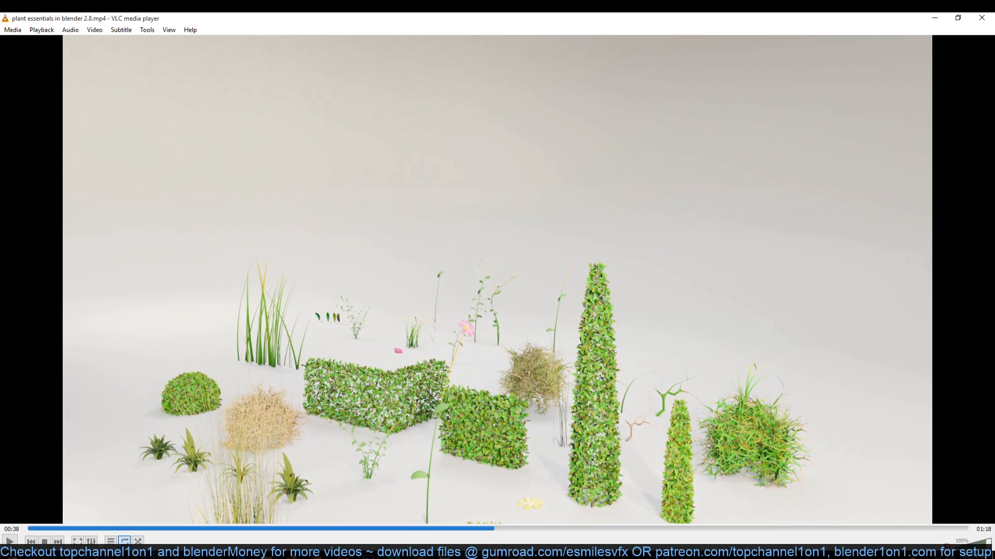
{"action": "left_click", "coordinate": [936, 23]}
{"action": "left_click", "coordinate": [623, 277]}
- Preview the leaf image on the mesh by connecting the Image Texture's Color output past the Principled BSDF
{"action": "key", "text": "Tab"}
{"action": "key", "text": "Tab"}
{"action": "scroll", "coordinate": [235, 334], "scroll_direction": "up", "scroll_amount": 6}
{"action": "key", "text": "Tab"}
{"action": "left_click", "coordinate": [186, 319], "text": "ctrl+shift"}
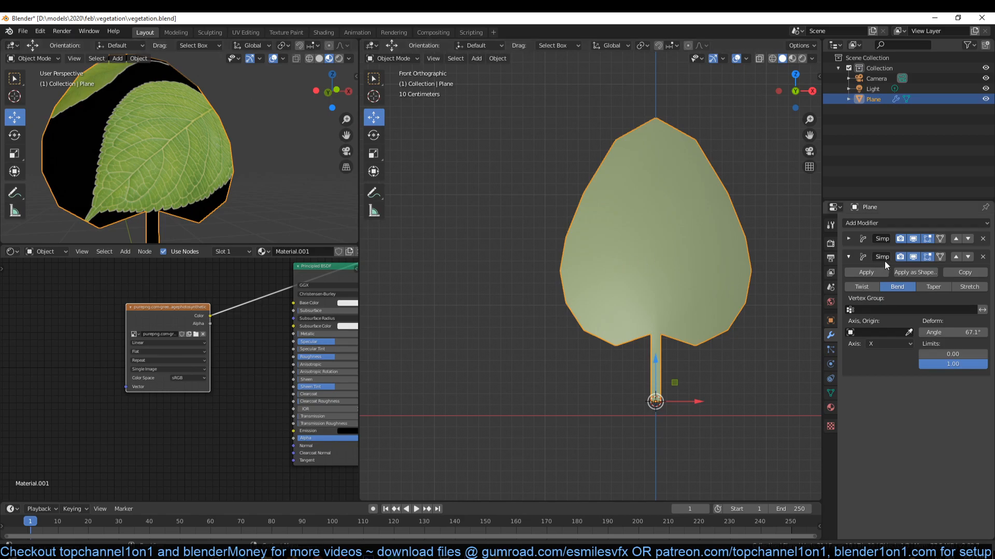
- Turn off the viewport visibility of both bend modifiers and unwrap the leaf mesh with Project From View in front view
{"action": "left_click", "coordinate": [911, 238]}
{"action": "left_click", "coordinate": [912, 257]}
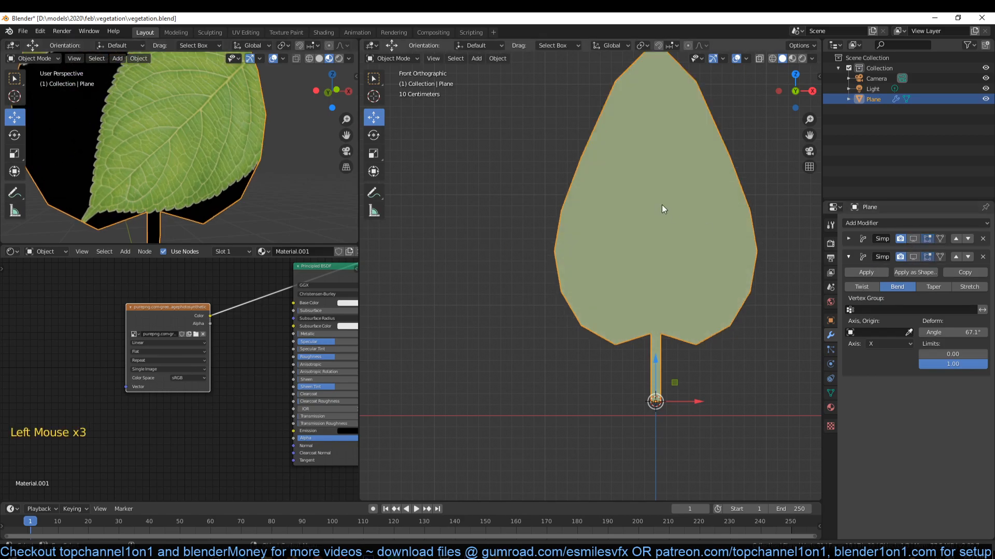
{"action": "scroll", "coordinate": [663, 211], "scroll_direction": "down", "scroll_amount": 4}
{"action": "key", "text": "Tab"}
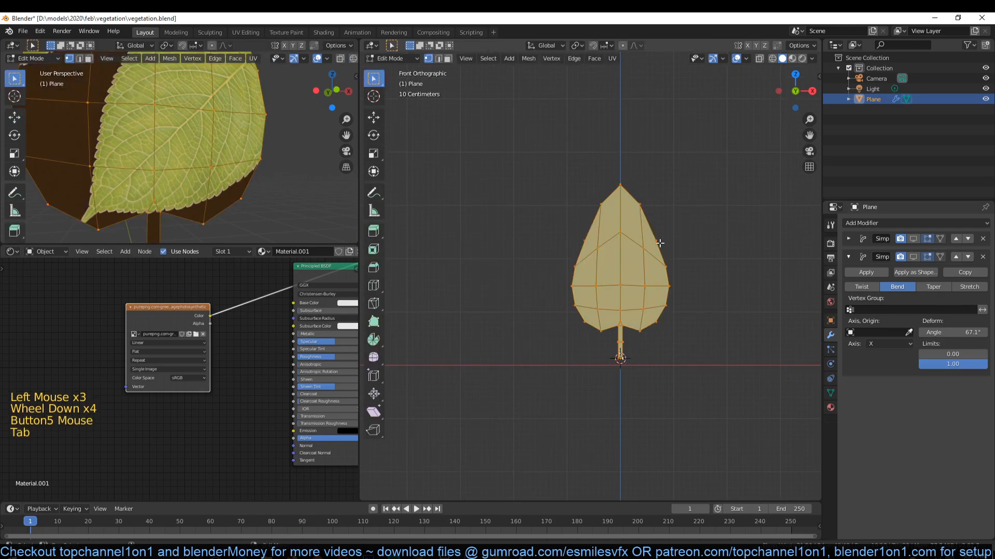
{"action": "key", "text": "u"}
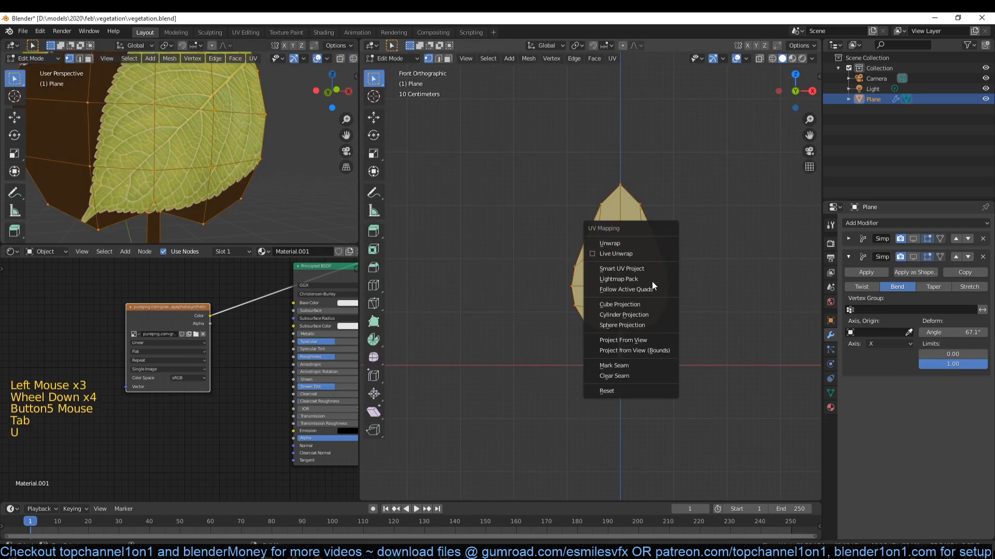
{"action": "left_click", "coordinate": [646, 340]}
{"action": "scroll", "coordinate": [178, 121], "scroll_direction": "up", "scroll_amount": 1}
{"action": "scroll", "coordinate": [179, 120], "scroll_direction": "down", "scroll_amount": 9}
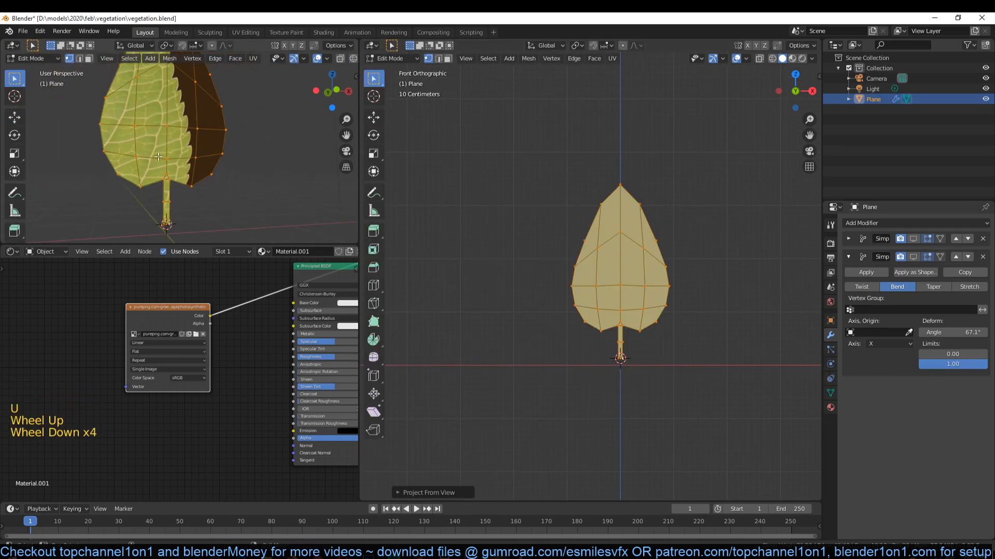
- In the UV Editing workspace, move the UV island onto the broad leaf and show the mesh in Material Preview shading
{"action": "left_click", "coordinate": [246, 33]}
{"action": "scroll", "coordinate": [255, 308], "scroll_direction": "down", "scroll_amount": 4}
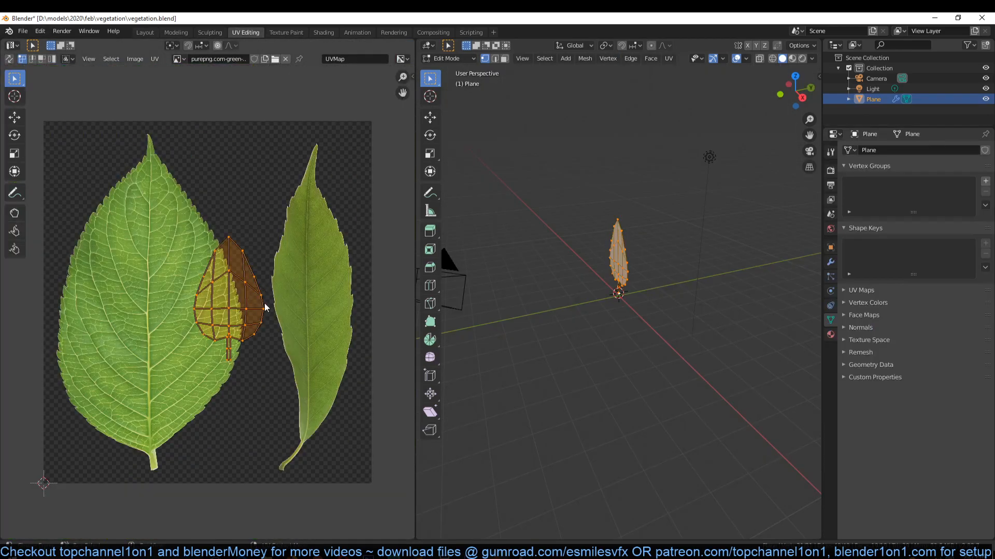
{"action": "key", "text": "g"}
{"action": "left_click", "coordinate": [192, 309]}
{"action": "left_click", "coordinate": [792, 59]}
{"action": "scroll", "coordinate": [660, 218], "scroll_direction": "up", "scroll_amount": 6}
{"action": "middle_click_drag", "start_coordinate": [660, 218], "coordinate": [728, 187]}
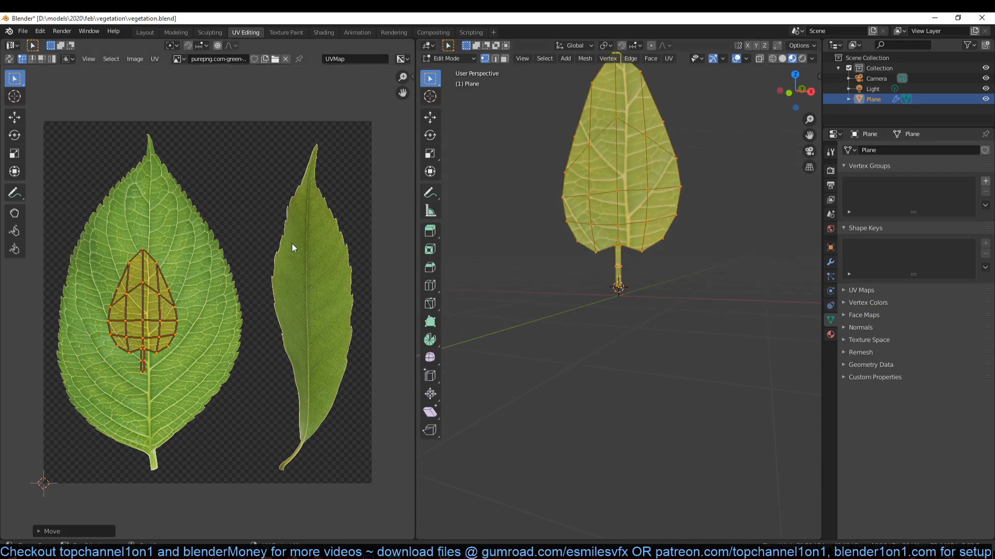
- Scale the UV island up to cover most of the broad leaf and align its centre line with the midrib
{"action": "key", "text": "s"}
{"action": "left_click", "coordinate": [317, 342]}
{"action": "key", "text": "h"}
{"action": "key", "text": "alt+h"}
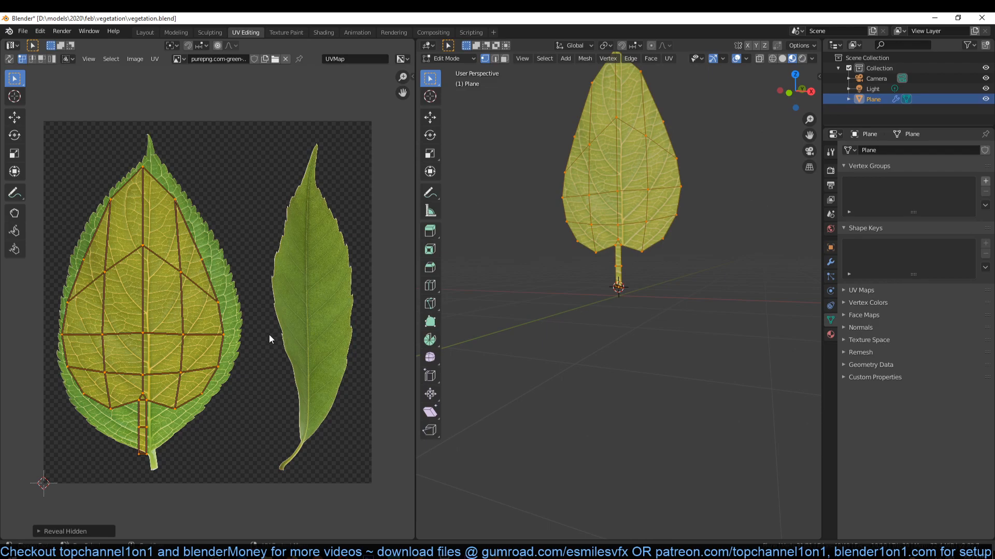
{"action": "key", "text": "g"}
{"action": "left_click", "coordinate": [227, 338]}
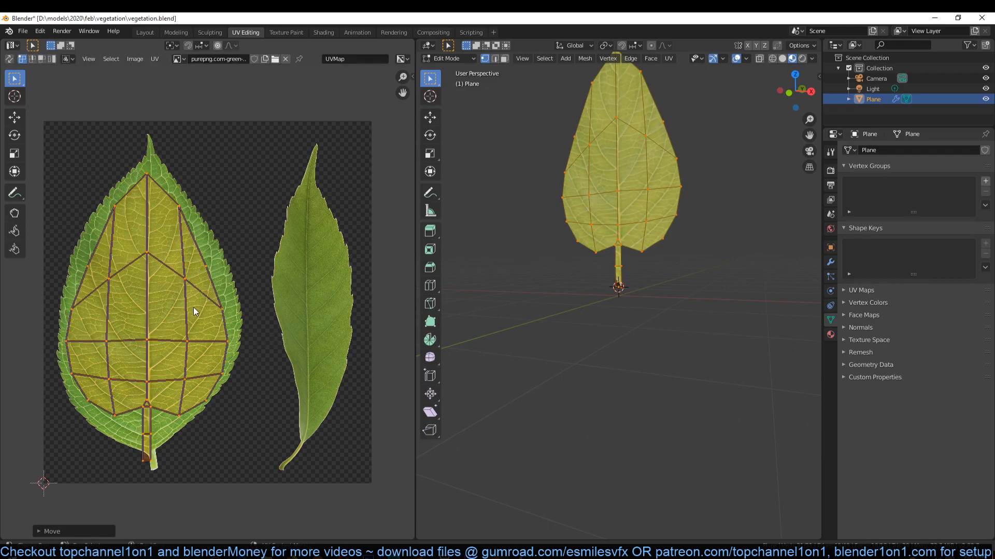
- Try scaling the UV island up to about 1.27 so it reaches the edges of the broad leaf image
{"action": "middle_click_drag", "start_coordinate": [189, 176], "coordinate": [230, 182]}
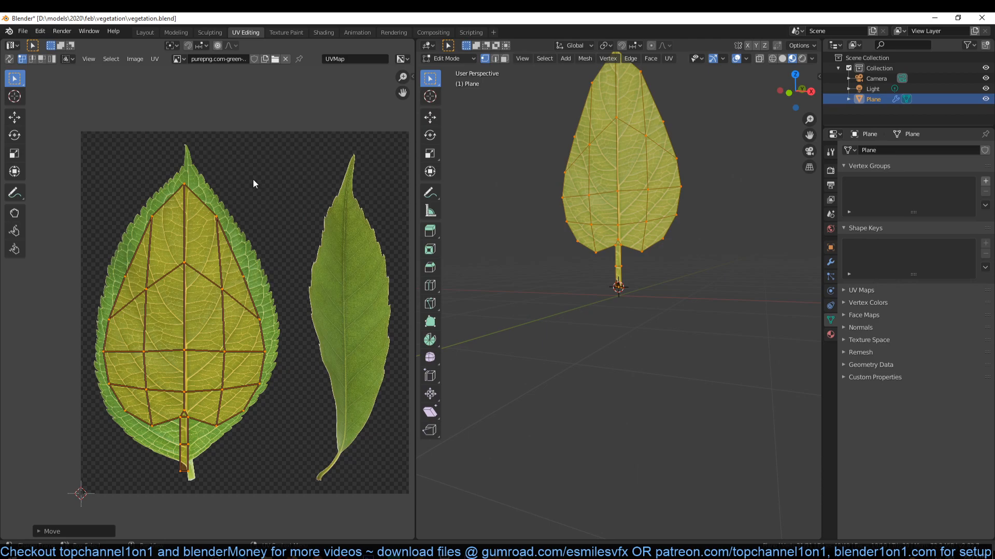
{"action": "scroll", "coordinate": [252, 171], "scroll_direction": "up", "scroll_amount": 3}
{"action": "scroll", "coordinate": [265, 175], "scroll_direction": "down", "scroll_amount": 1}
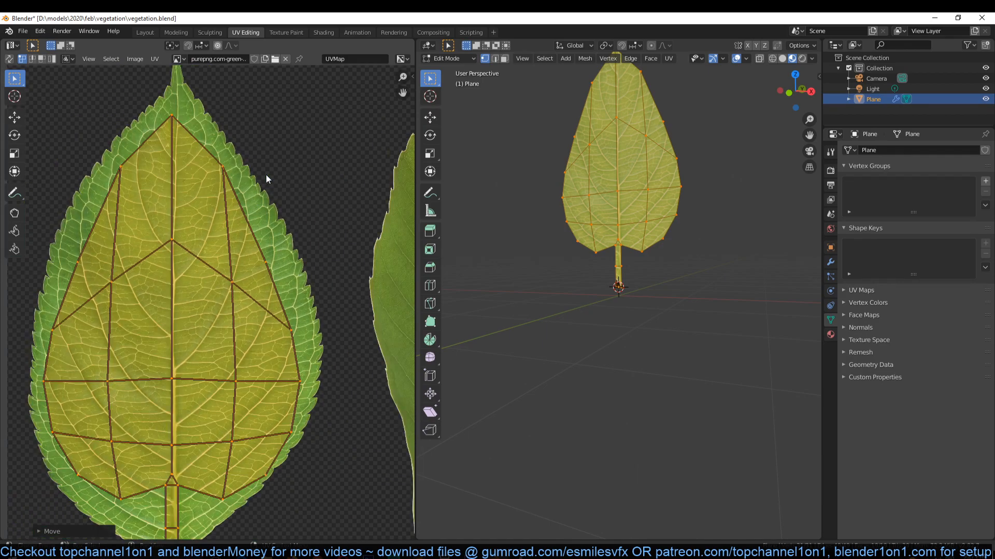
{"action": "scroll", "coordinate": [292, 215], "scroll_direction": "down", "scroll_amount": 2}
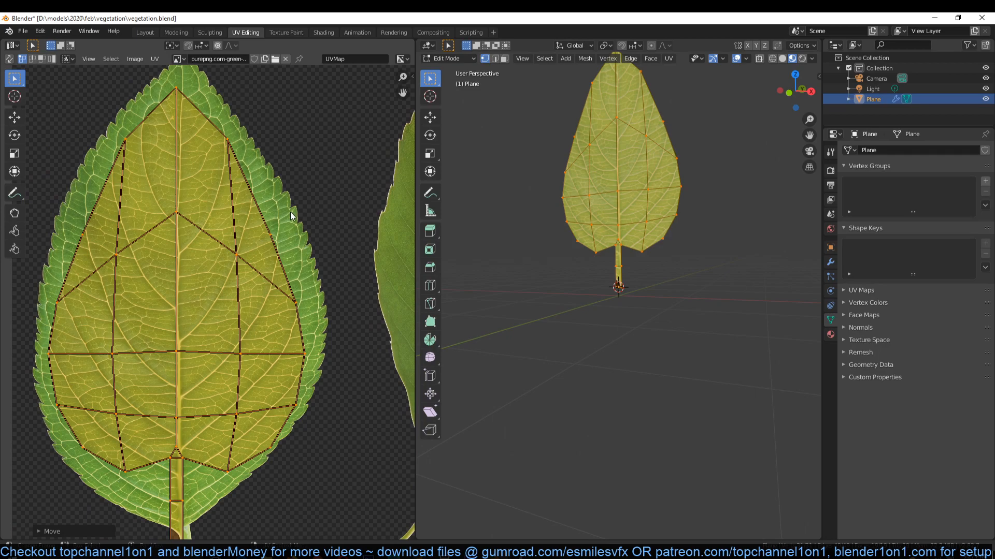
{"action": "scroll", "coordinate": [282, 247], "scroll_direction": "down", "scroll_amount": 2}
{"action": "middle_click_drag", "start_coordinate": [295, 249], "coordinate": [325, 221]}
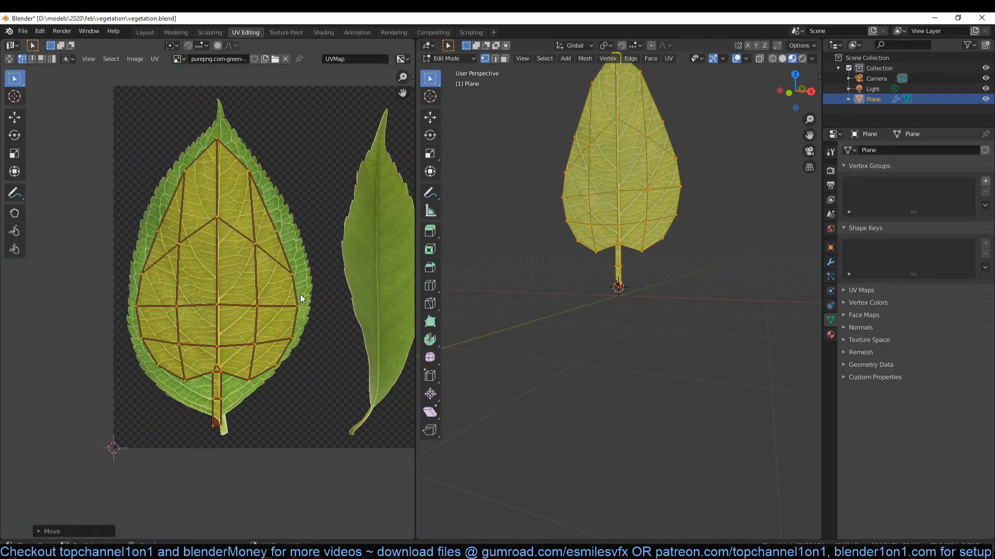
{"action": "key", "text": "s"}
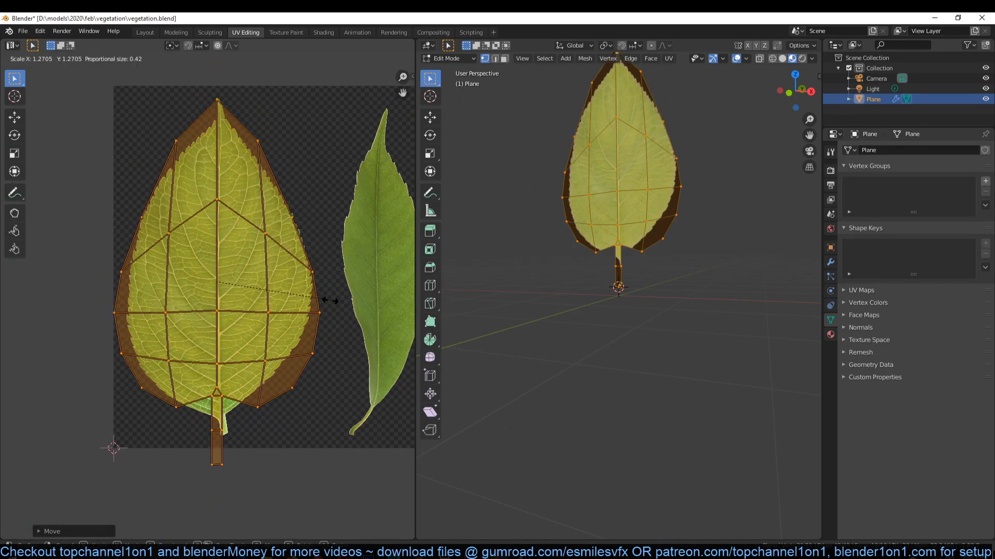
{"action": "left_click", "coordinate": [310, 297]}
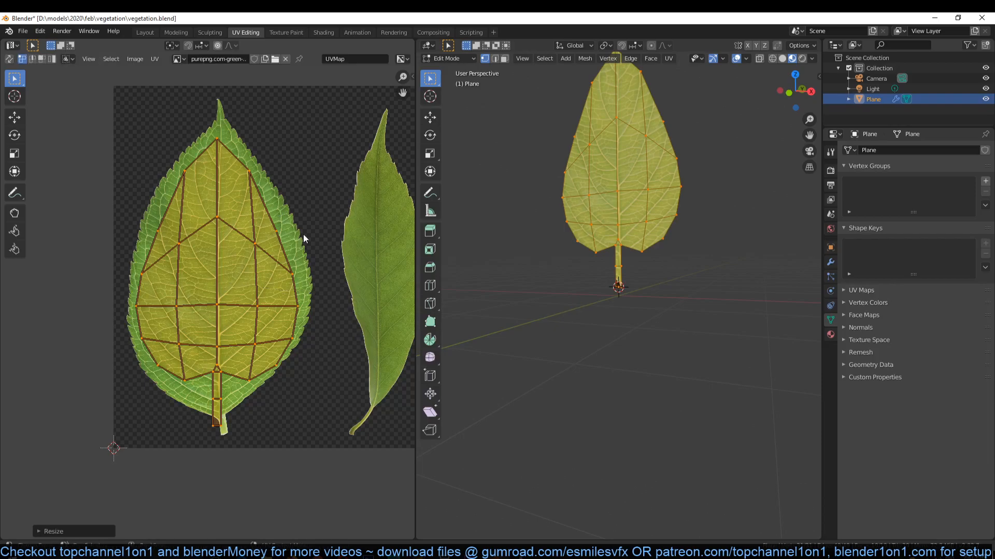
- Try selecting only the stem's faces in the UV layout
{"action": "scroll", "coordinate": [223, 146], "scroll_direction": "up", "scroll_amount": 2}
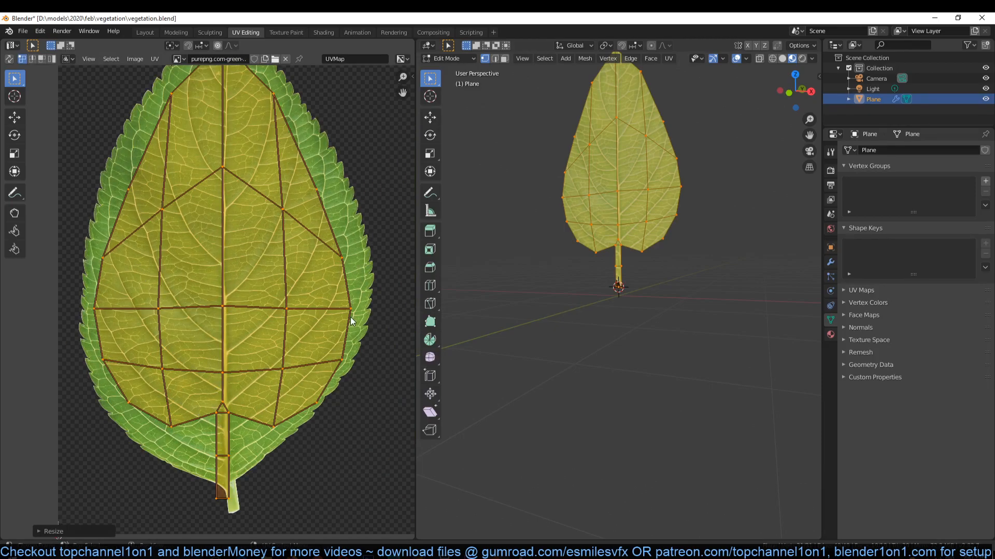
{"action": "scroll", "coordinate": [343, 319], "scroll_direction": "up", "scroll_amount": 1}
{"action": "middle_click_drag", "start_coordinate": [343, 319], "coordinate": [391, 159]}
{"action": "scroll", "coordinate": [296, 311], "scroll_direction": "up", "scroll_amount": 1}
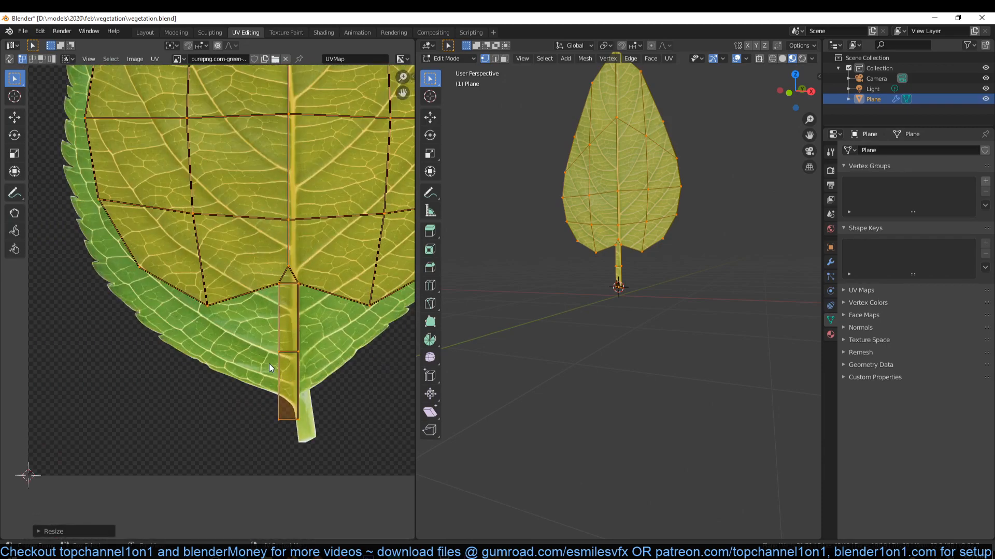
{"action": "left_click", "coordinate": [296, 310]}
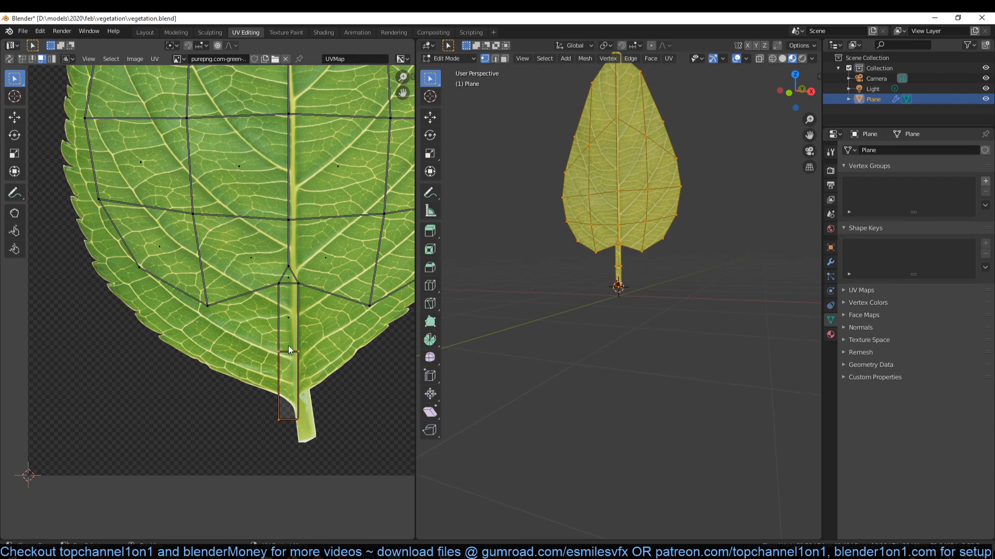
{"action": "left_click", "coordinate": [288, 328], "text": "shift"}
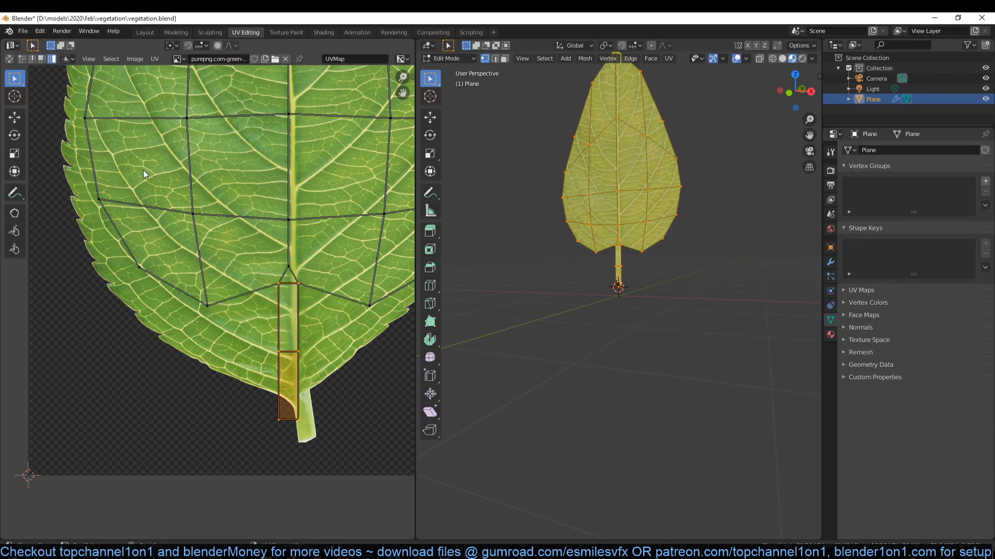
{"action": "key", "text": "ctrl+l"}
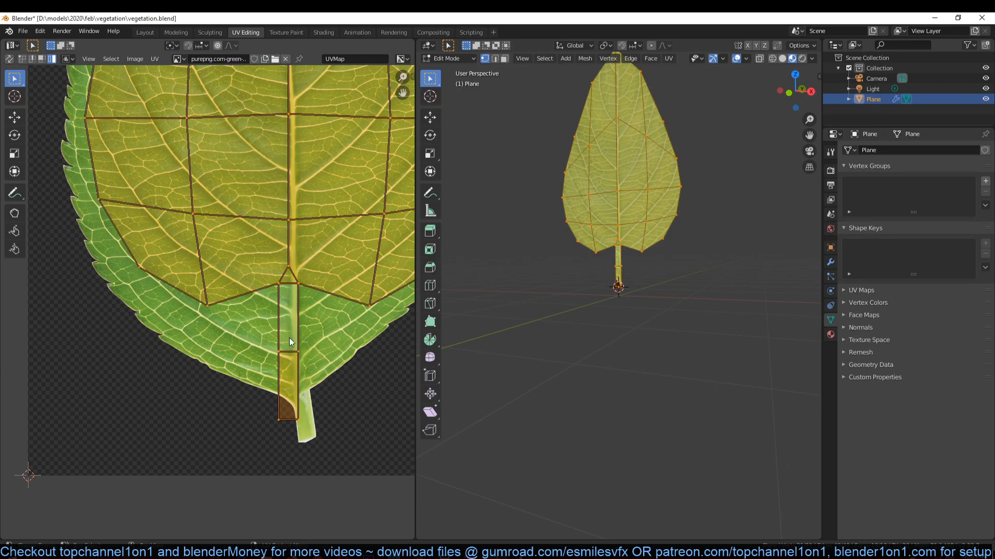
- Select the two vertices where the stem meets the leaf blade and mark the edge between them as a seam
{"action": "key", "text": "1"}
{"action": "left_click", "coordinate": [285, 286]}
{"action": "left_click", "coordinate": [298, 286], "text": "shift"}
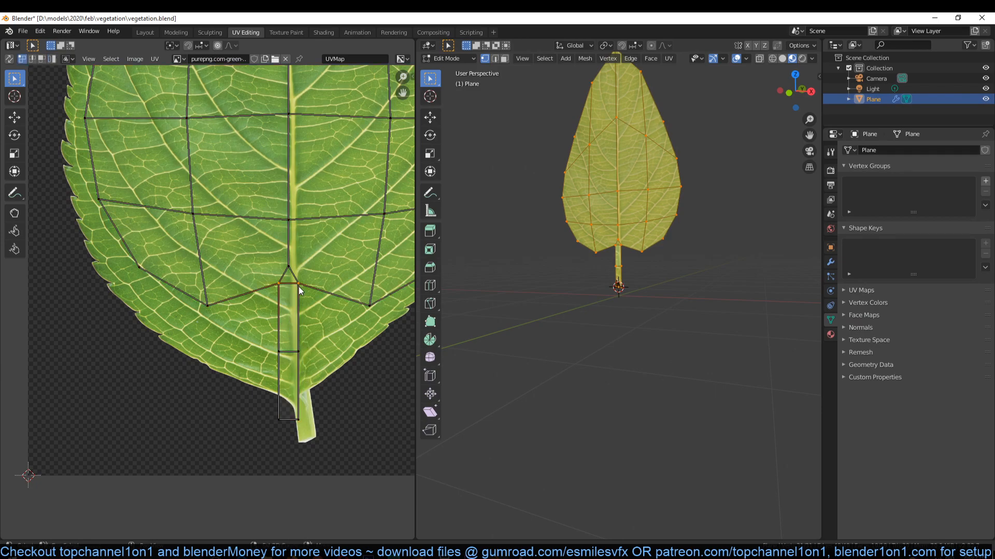
{"action": "key", "text": "ctrl+e"}
{"action": "left_click", "coordinate": [298, 287]}
{"action": "left_click", "coordinate": [290, 309]}
- Select both stem faces on the mesh, then scale, rotate and move their UVs onto the stalk of the broad leaf image
{"action": "scroll", "coordinate": [570, 335], "scroll_direction": "up", "scroll_amount": 5}
{"action": "key", "text": "alt+a"}
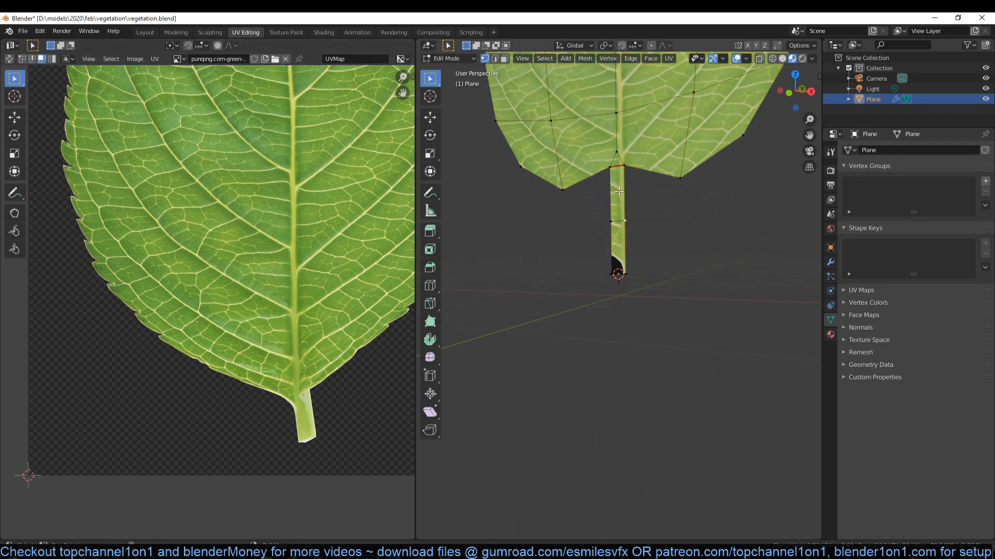
{"action": "left_click", "coordinate": [618, 193]}
{"action": "left_click", "coordinate": [614, 259], "text": "shift"}
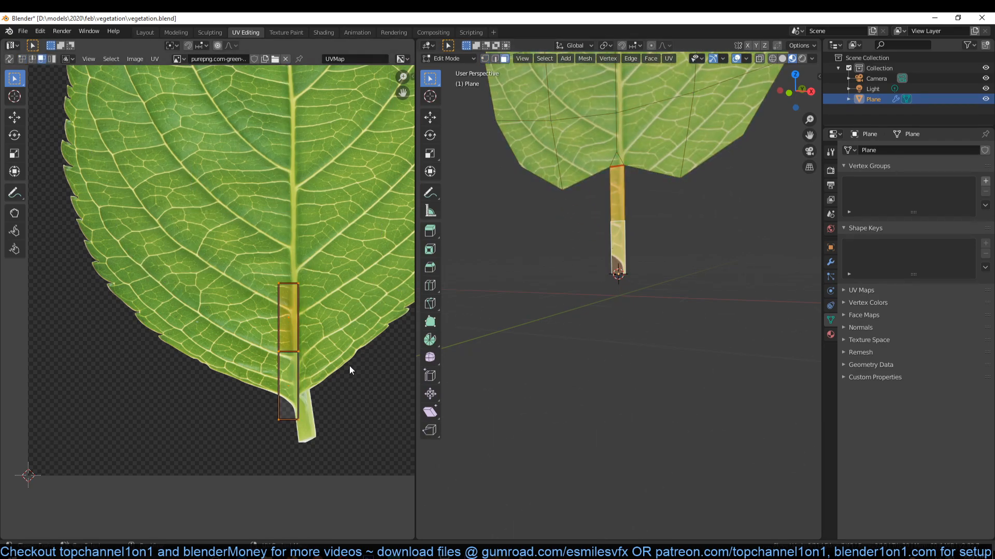
{"action": "key", "text": "s"}
{"action": "left_click", "coordinate": [326, 374]}
{"action": "key", "text": "r"}
{"action": "left_click", "coordinate": [332, 371]}
{"action": "key", "text": "g"}
{"action": "left_click", "coordinate": [327, 412]}
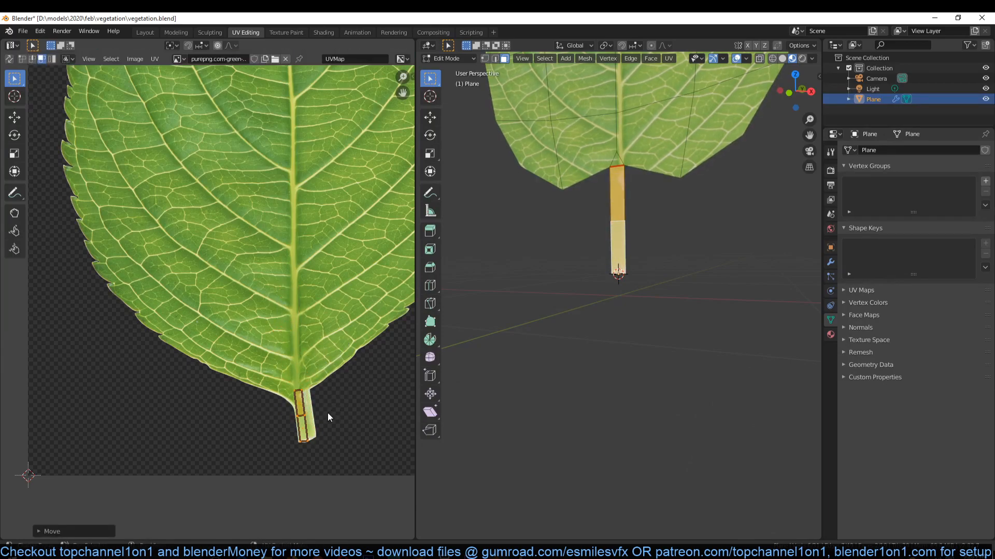
- Try scaling all the UVs up beyond the outline of the broad leaf image, and undo the scaling
{"action": "key", "text": "Tab"}
{"action": "scroll", "coordinate": [592, 185], "scroll_direction": "down", "scroll_amount": 4}
{"action": "middle_click_drag", "start_coordinate": [592, 184], "coordinate": [583, 256], "text": "shift"}
{"action": "key", "text": "Tab"}
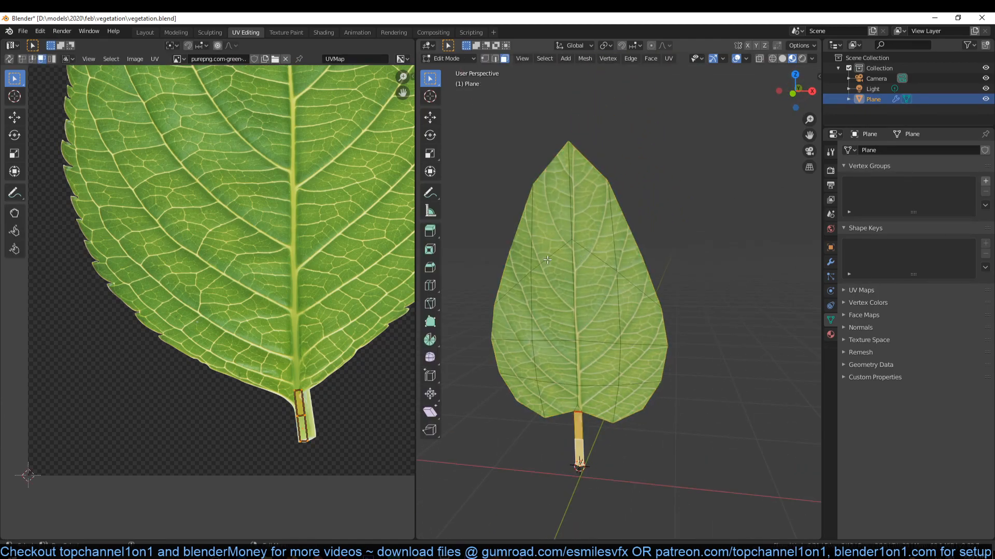
{"action": "key", "text": "a"}
{"action": "scroll", "coordinate": [295, 232], "scroll_direction": "down", "scroll_amount": 3}
{"action": "key", "text": "s"}
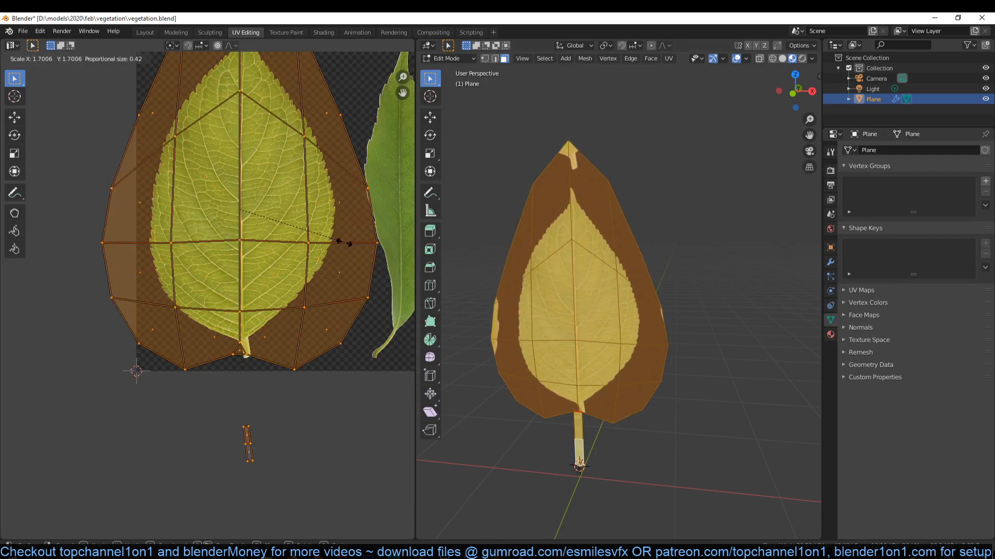
{"action": "left_click", "coordinate": [328, 240]}
{"action": "scroll", "coordinate": [547, 208], "scroll_direction": "up", "scroll_amount": 5}
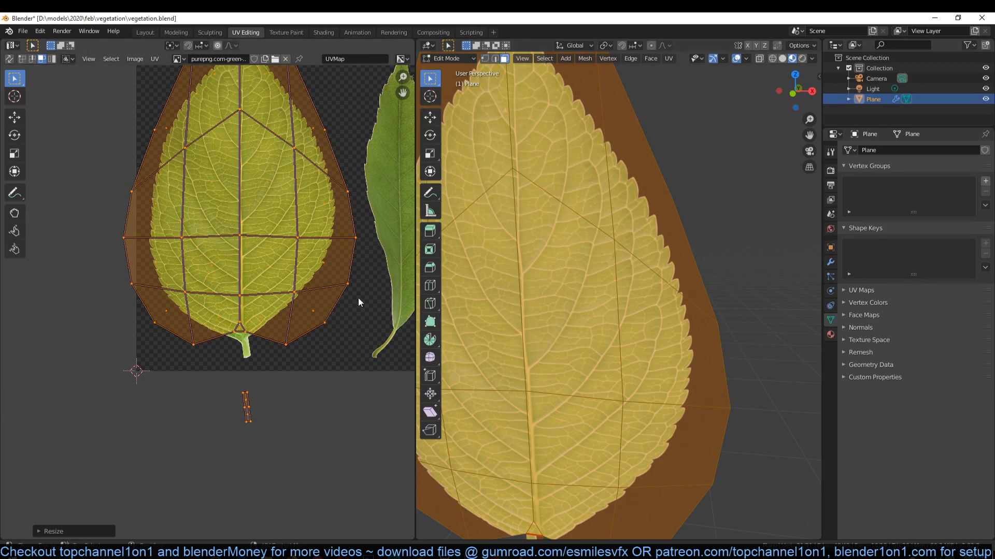
{"action": "key", "text": "ctrl+z"}
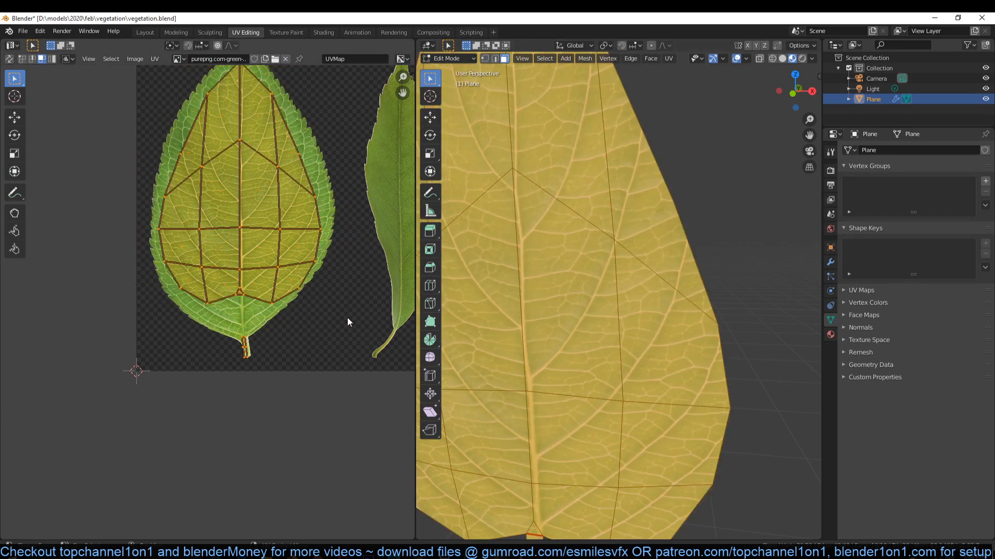
- Nudge the stem's UV island to the centre of the stalk in the image and return to Object Mode
{"action": "scroll", "coordinate": [262, 345], "scroll_direction": "up", "scroll_amount": 4}
{"action": "left_click", "coordinate": [303, 420]}
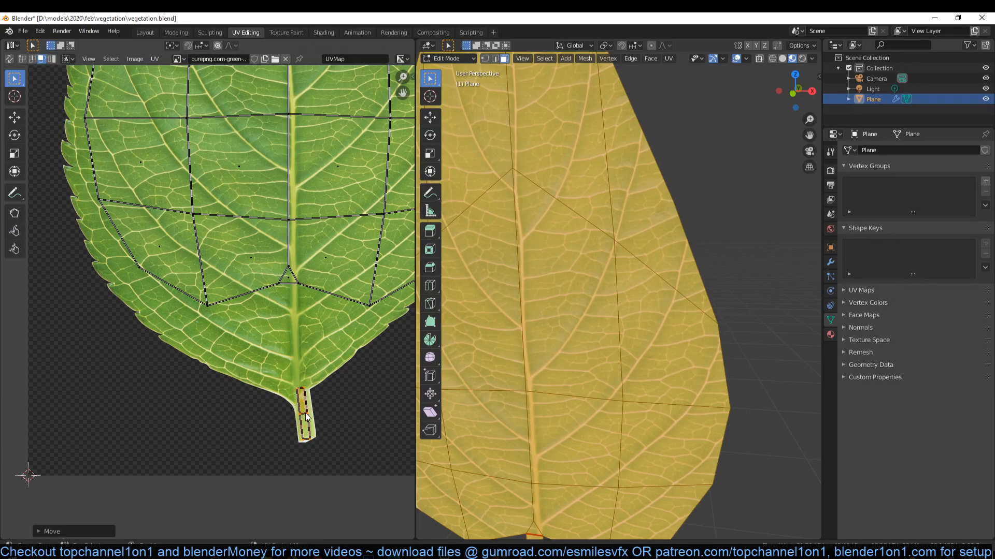
{"action": "key", "text": "Tab"}
{"action": "scroll", "coordinate": [224, 231], "scroll_direction": "down", "scroll_amount": 3}
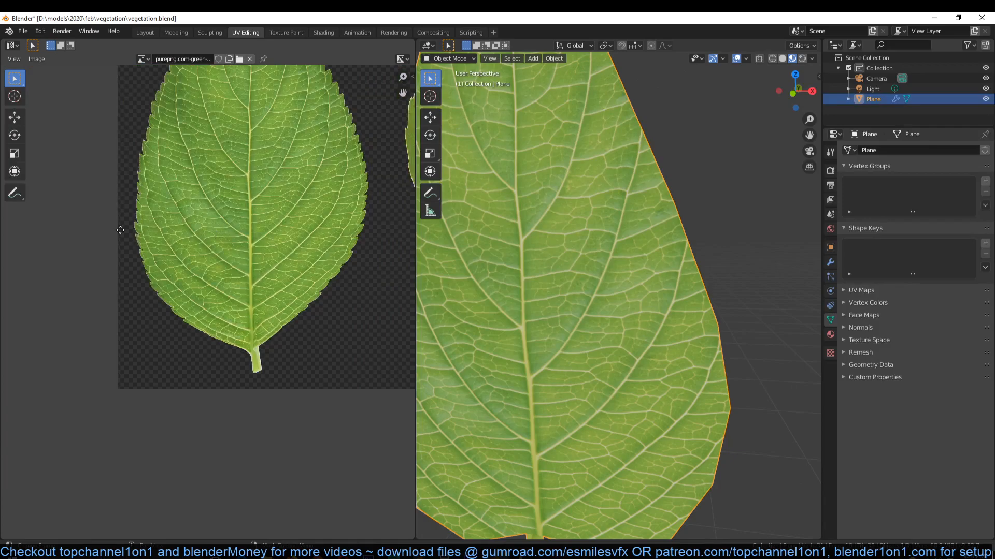
{"action": "middle_click_drag", "start_coordinate": [119, 213], "coordinate": [130, 330]}
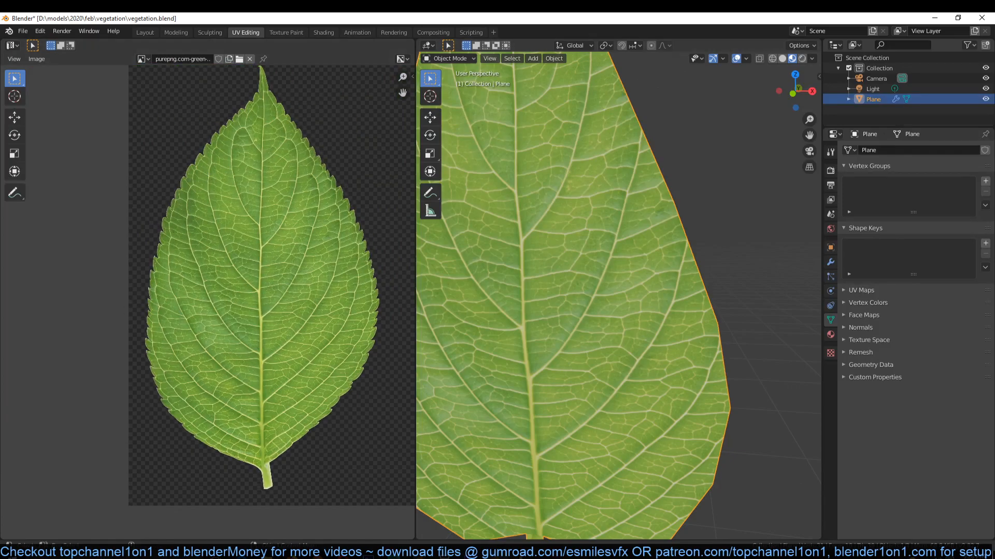
{"action": "middle_click_drag", "start_coordinate": [591, 289], "coordinate": [563, 331]}
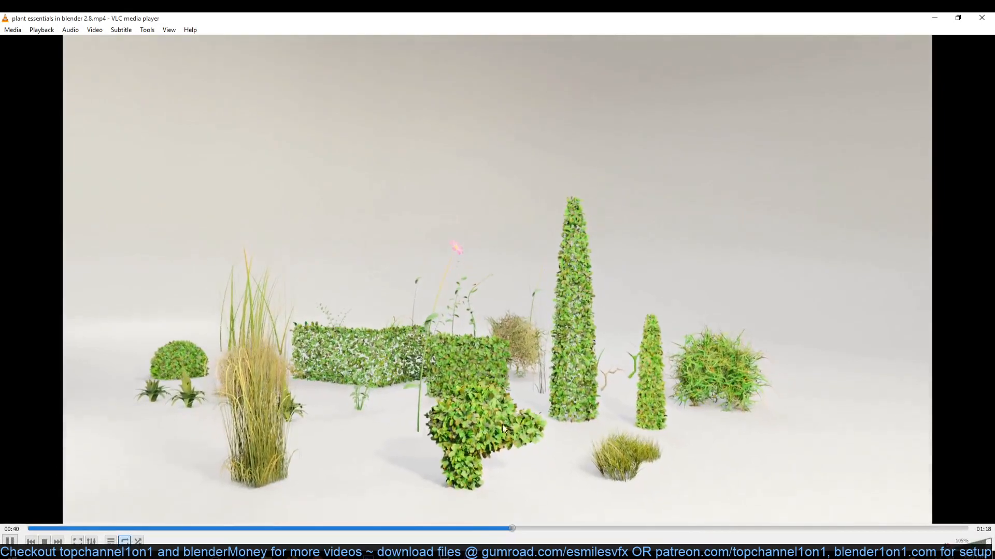
- Pause the plant essentials video in VLC and minimize the player to return to the leaf model in Blender
{"action": "key", "text": "space"}
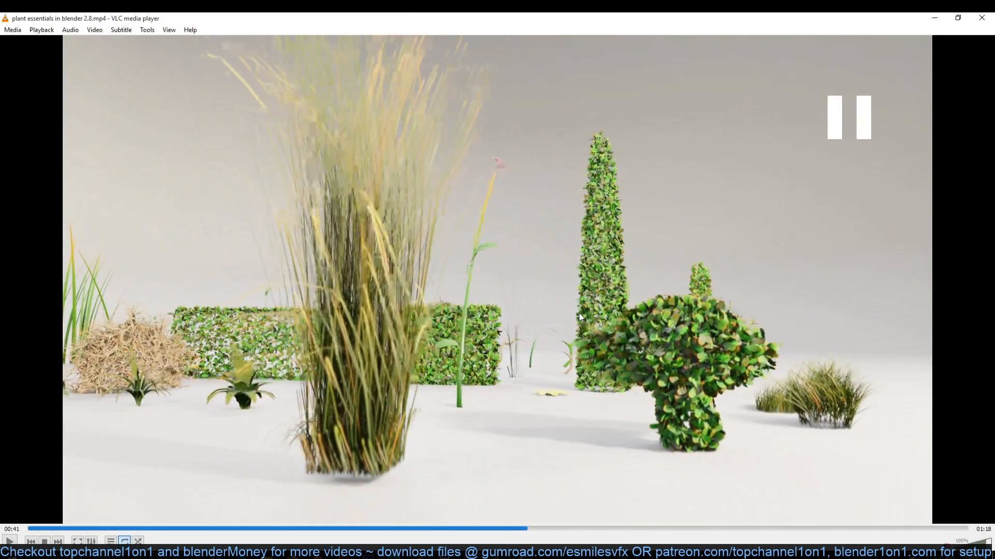
{"action": "left_click", "coordinate": [936, 18]}
{"action": "scroll", "coordinate": [480, 241], "scroll_direction": "down", "scroll_amount": 3}
{"action": "middle_click_drag", "start_coordinate": [489, 264], "coordinate": [519, 313]}
{"action": "scroll", "coordinate": [548, 325], "scroll_direction": "down", "scroll_amount": 5}
{"action": "scroll", "coordinate": [462, 255], "scroll_direction": "up", "scroll_amount": 1}
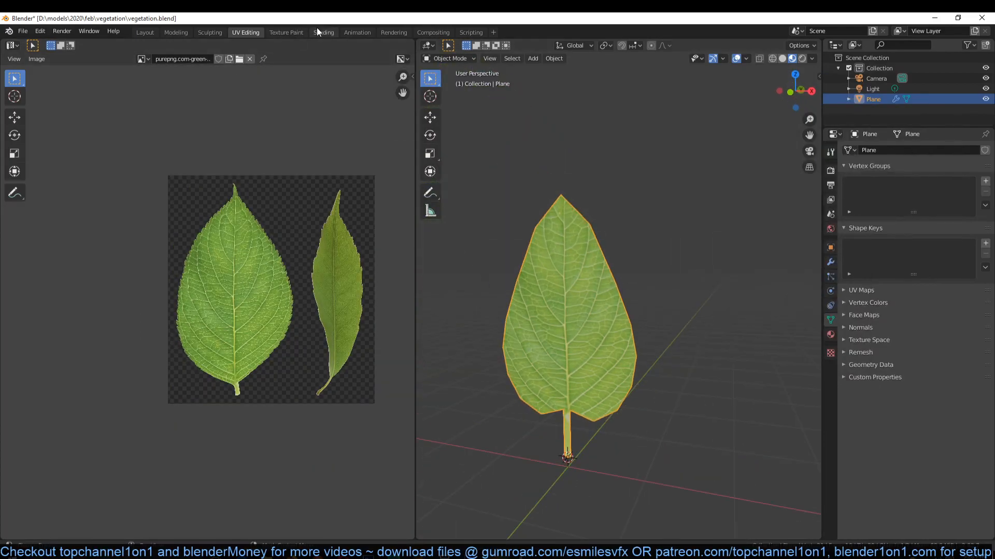
- Open the Shading workspace and turn the viewport visibility of both Simple Deform bend modifiers back on
{"action": "left_click", "coordinate": [317, 30]}
{"action": "scroll", "coordinate": [523, 248], "scroll_direction": "up", "scroll_amount": 5}
{"action": "middle_click_drag", "start_coordinate": [523, 232], "coordinate": [535, 258], "text": "shift"}
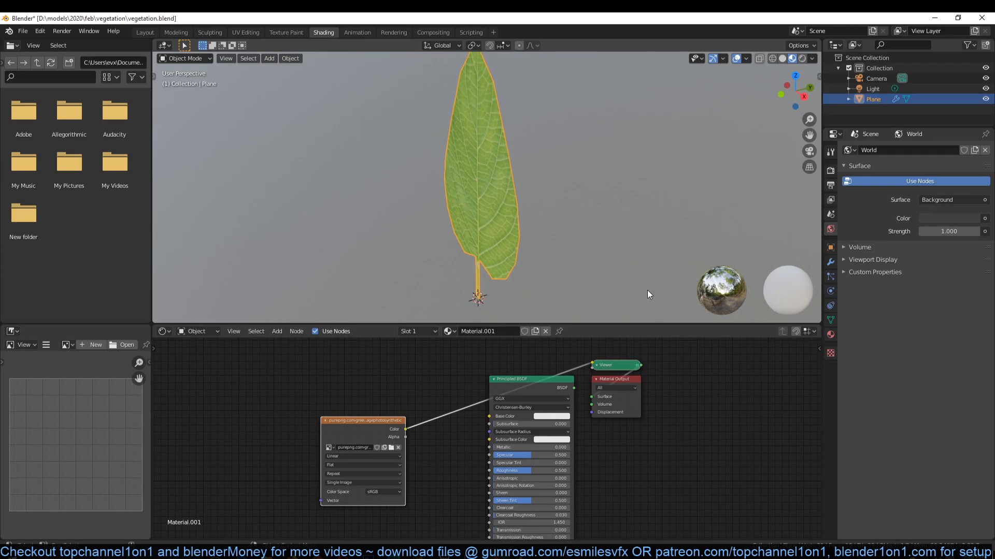
{"action": "left_click", "coordinate": [831, 262]}
{"action": "left_click", "coordinate": [914, 166]}
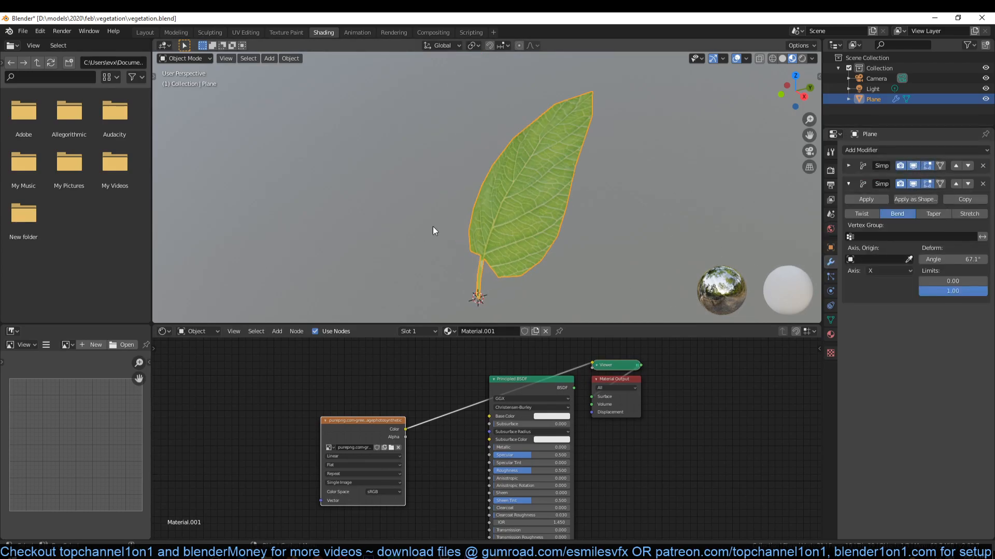
- Connect the leaf image's Color to the Principled BSDF's Base Color, and the BSDF output to the Material Output's Surface
{"action": "middle_click_drag", "start_coordinate": [387, 194], "coordinate": [430, 184]}
{"action": "scroll", "coordinate": [428, 422], "scroll_direction": "up", "scroll_amount": 3}
{"action": "middle_click_drag", "start_coordinate": [445, 419], "coordinate": [533, 401]}
{"action": "left_click_drag", "start_coordinate": [419, 395], "coordinate": [261, 387]}
{"action": "left_click_drag", "start_coordinate": [439, 399], "coordinate": [603, 391]}
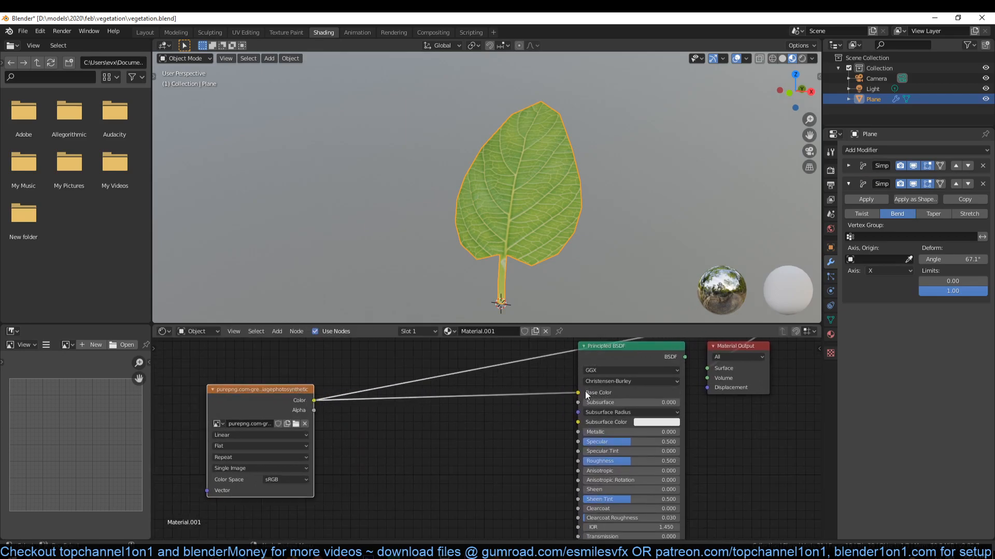
{"action": "left_click_drag", "start_coordinate": [685, 357], "coordinate": [708, 368]}
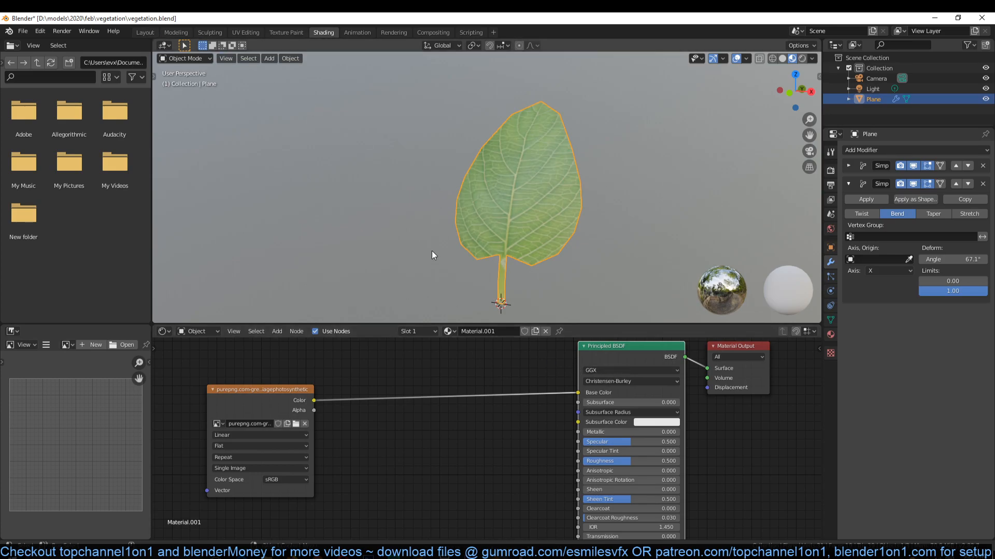
- Return to the Layout workspace and connect the leaf image's Color to the Principled BSDF's Roughness
{"action": "left_click", "coordinate": [149, 36]}
{"action": "scroll", "coordinate": [169, 176], "scroll_direction": "up", "scroll_amount": 9}
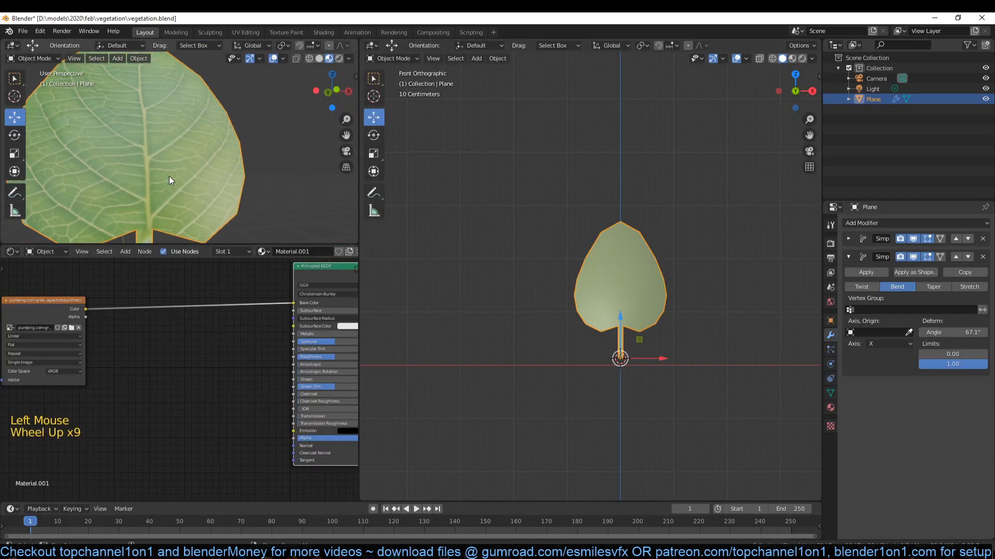
{"action": "middle_click_drag", "start_coordinate": [144, 195], "coordinate": [184, 139], "text": "shift"}
{"action": "scroll", "coordinate": [210, 311], "scroll_direction": "up", "scroll_amount": 2}
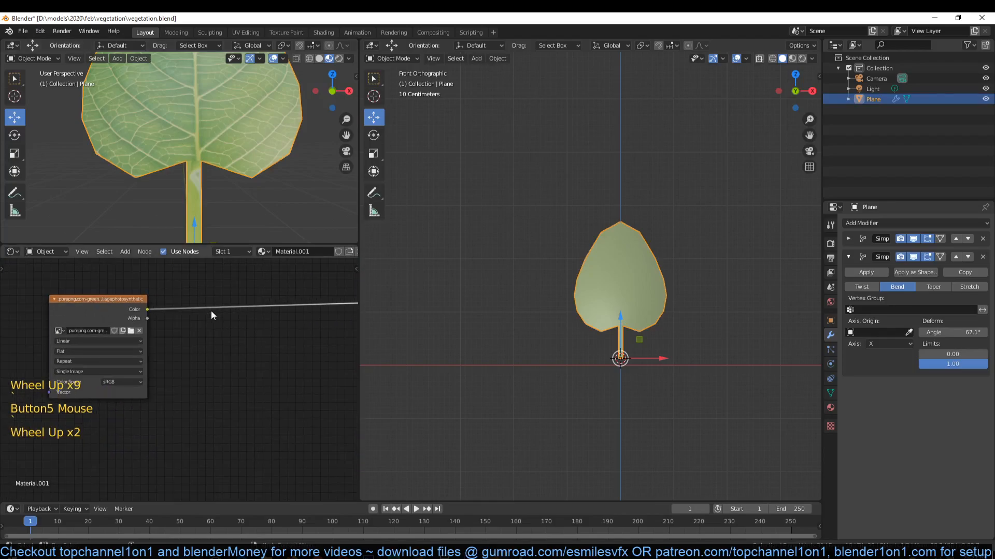
{"action": "mouse_move", "coordinate": [54, 307]}
{"action": "left_mouse_down"}
{"action": "mouse_move", "coordinate": [256, 359]}
{"action": "mouse_move", "coordinate": [304, 361]}
{"action": "left_mouse_up"}
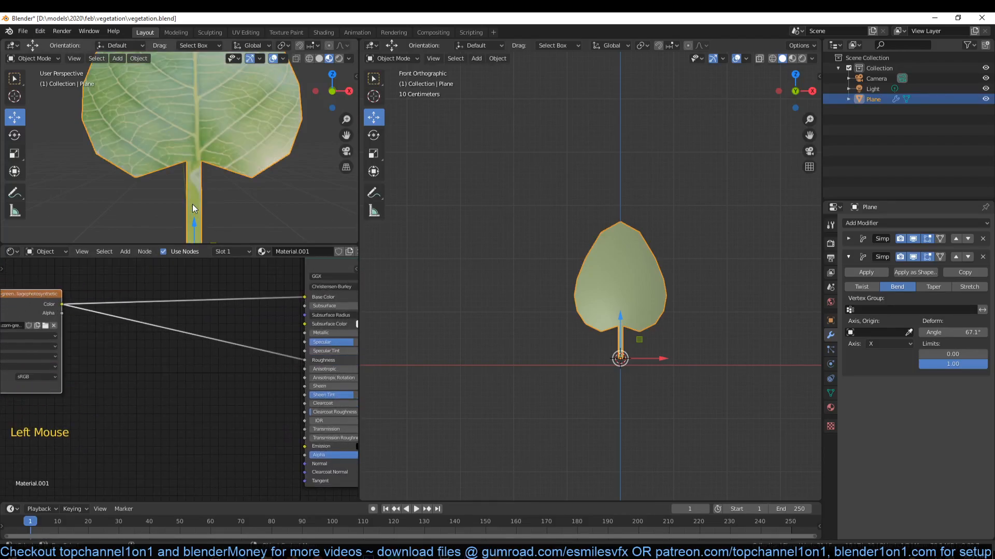
- Reposition the image texture node to leave space for more nodes before the Principled BSDF
{"action": "mouse_move", "coordinate": [102, 345]}
{"action": "middle_mouse_down"}
{"action": "mouse_move", "coordinate": [199, 387]}
{"action": "mouse_move", "coordinate": [187, 376]}
{"action": "middle_mouse_up"}
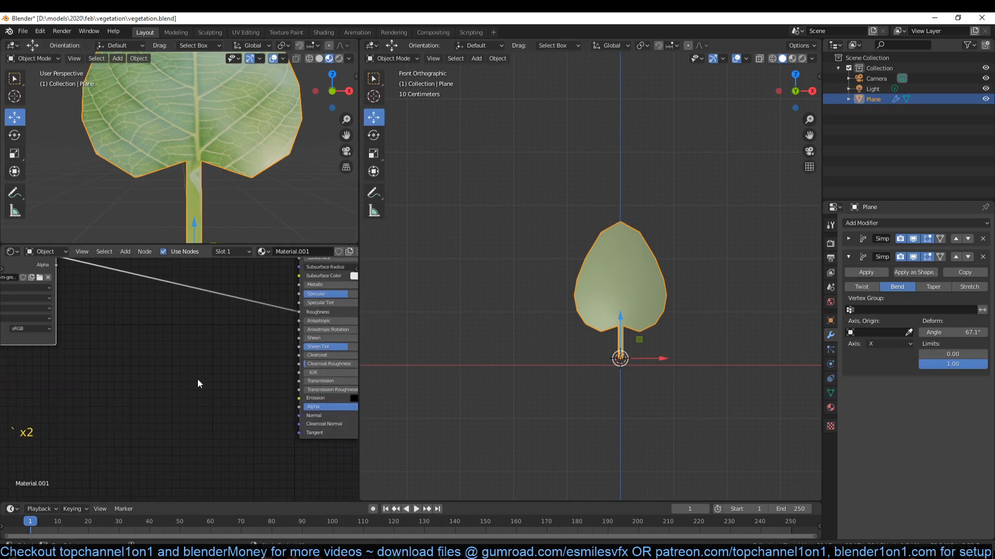
{"action": "middle_click_drag", "start_coordinate": [139, 293], "coordinate": [145, 306]}
{"action": "middle_click_drag", "start_coordinate": [62, 297], "coordinate": [77, 303]}
{"action": "scroll", "coordinate": [91, 293], "scroll_direction": "down", "scroll_amount": 3}
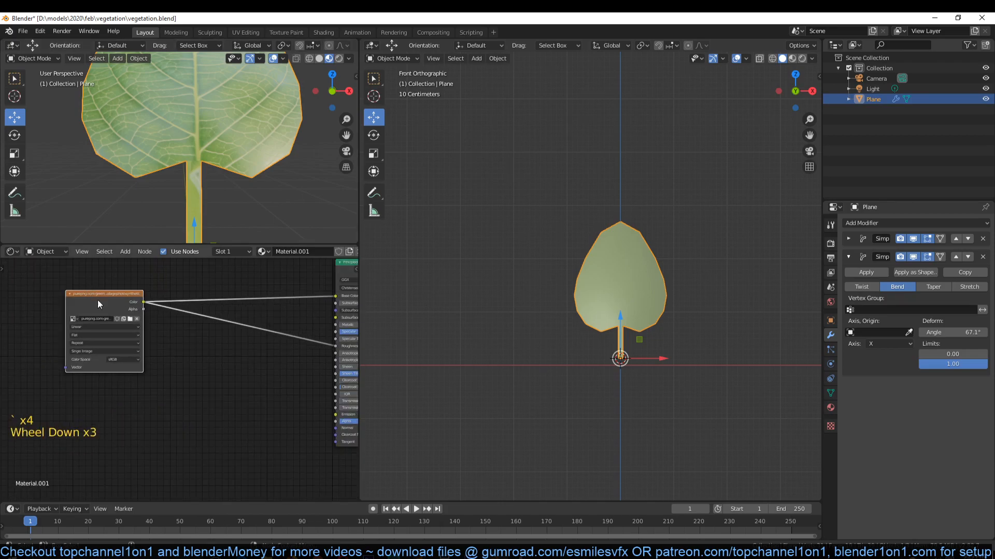
{"action": "middle_click_drag", "start_coordinate": [269, 350], "coordinate": [194, 332]}
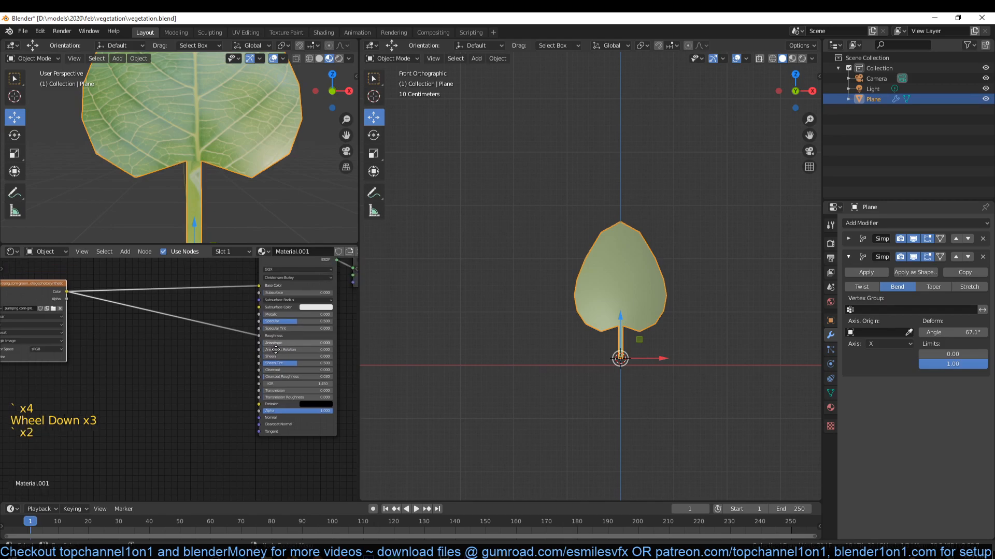
{"action": "middle_click_drag", "start_coordinate": [296, 278], "coordinate": [288, 309]}
{"action": "middle_click_drag", "start_coordinate": [258, 357], "coordinate": [279, 347]}
{"action": "middle_click_drag", "start_coordinate": [198, 364], "coordinate": [241, 335]}
{"action": "left_click_drag", "start_coordinate": [97, 282], "coordinate": [64, 298]}
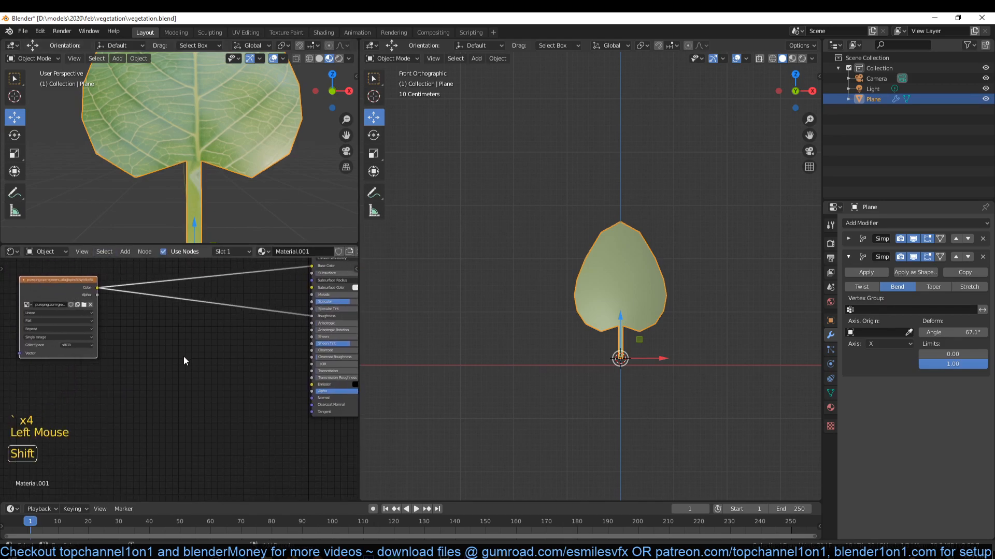
- Add a Bump node, feeding the image's Color into its Height and its Normal into the Principled BSDF's Normal
{"action": "key", "text": "shift+a"}
{"action": "mouse_move", "coordinate": [148, 378]}
{"action": "left_click", "coordinate": [221, 377]}
{"action": "left_click", "coordinate": [197, 334]}
{"action": "left_click_drag", "start_coordinate": [95, 288], "coordinate": [203, 381]}
{"action": "left_click_drag", "start_coordinate": [97, 288], "coordinate": [203, 383]}
{"action": "left_click_drag", "start_coordinate": [249, 355], "coordinate": [314, 402]}
- Set the Bump node's Strength to 0.233
{"action": "scroll", "coordinate": [247, 75], "scroll_direction": "down", "scroll_amount": 2}
{"action": "middle_click_drag", "start_coordinate": [228, 148], "coordinate": [280, 106]}
{"action": "scroll", "coordinate": [258, 127], "scroll_direction": "up", "scroll_amount": 3}
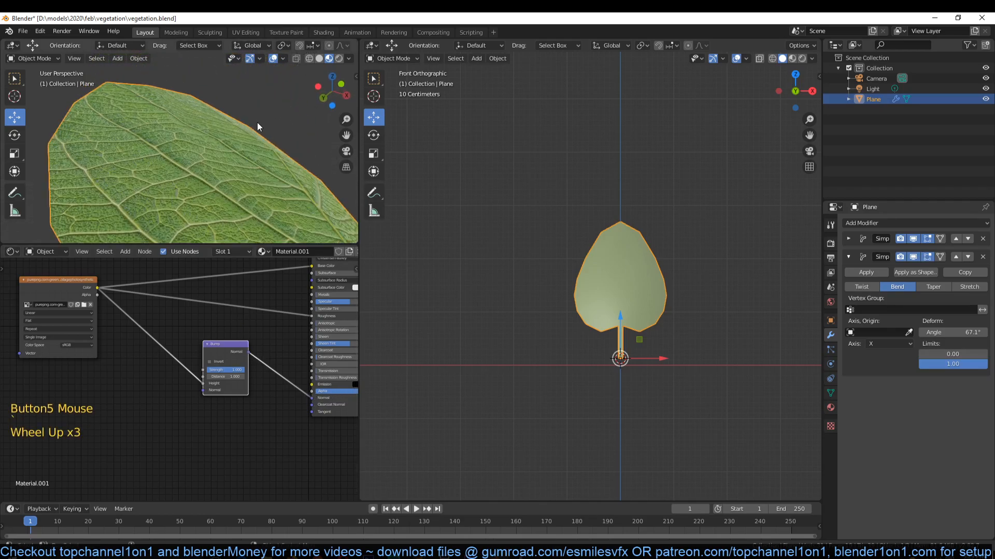
{"action": "scroll", "coordinate": [244, 371], "scroll_direction": "up", "scroll_amount": 5}
{"action": "left_click", "coordinate": [247, 366]}
{"action": "left_click_drag", "start_coordinate": [248, 365], "coordinate": [223, 366]}
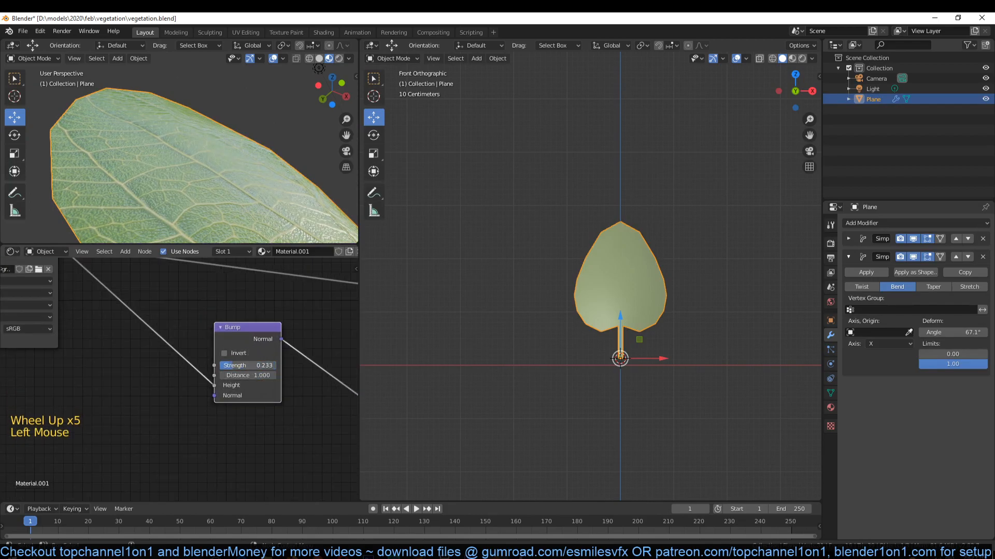
- Insert a Math node set to Add on the link between the image's Color and the Principled BSDF's Roughness
{"action": "middle_click_drag", "start_coordinate": [232, 297], "coordinate": [179, 394]}
{"action": "scroll", "coordinate": [192, 375], "scroll_direction": "down", "scroll_amount": 1}
{"action": "mouse_move", "coordinate": [246, 170]}
{"action": "middle_mouse_down"}
{"action": "mouse_move", "coordinate": [226, 188]}
{"action": "mouse_move", "coordinate": [231, 172]}
{"action": "mouse_move", "coordinate": [238, 187]}
{"action": "mouse_move", "coordinate": [236, 176]}
{"action": "middle_mouse_up"}
{"action": "scroll", "coordinate": [234, 187], "scroll_direction": "down", "scroll_amount": 1}
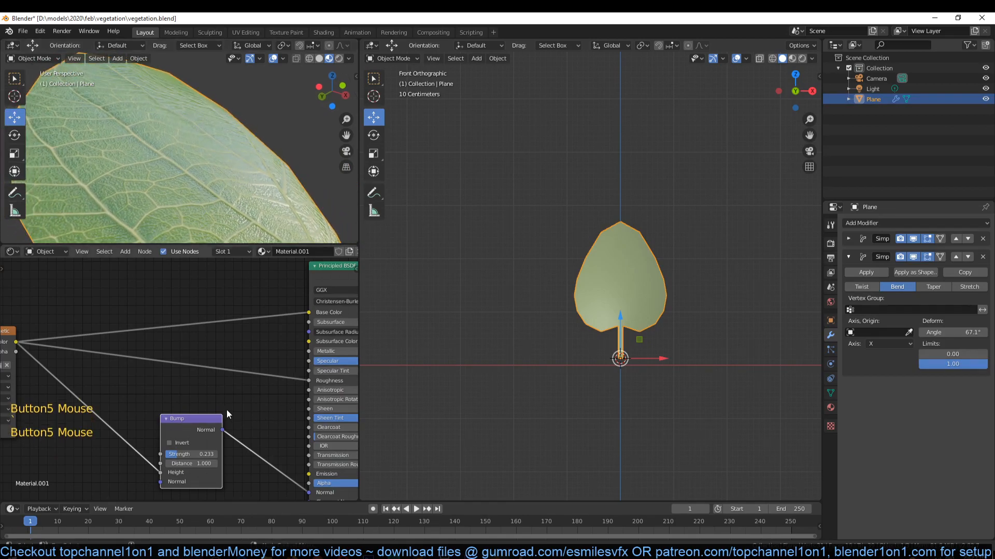
{"action": "key", "text": "shift+a"}
{"action": "mouse_move", "coordinate": [228, 402]}
{"action": "left_click", "coordinate": [260, 321]}
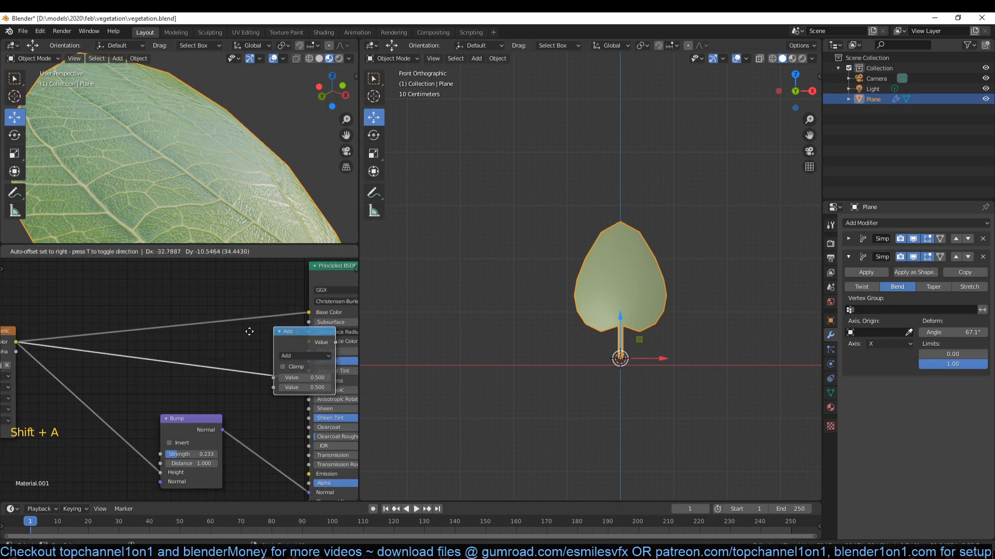
{"action": "left_click", "coordinate": [233, 350]}
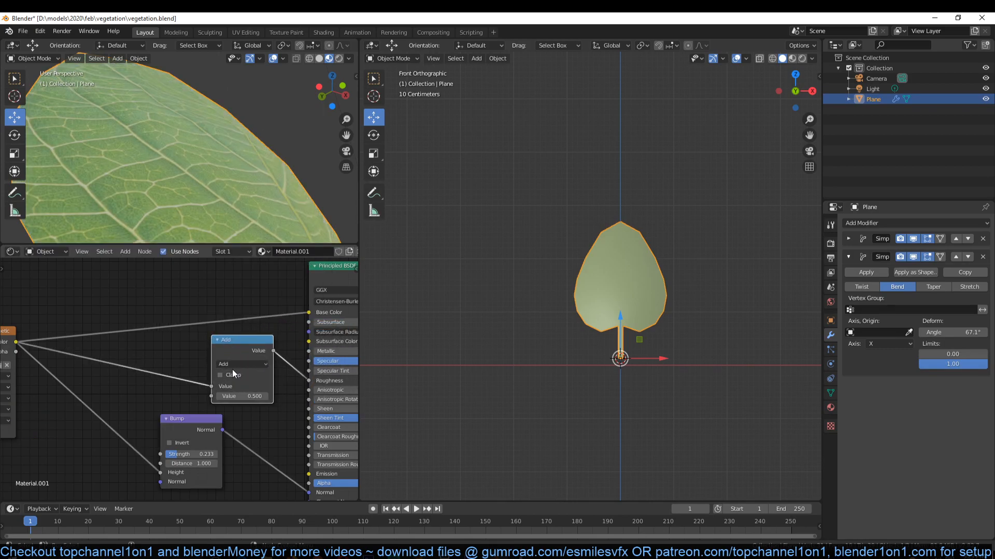
- Set the Add node's second value to -0.090 to adjust the leaf's roughness
{"action": "left_click_drag", "start_coordinate": [243, 398], "coordinate": [236, 396], "text": "shift"}
{"action": "scroll", "coordinate": [233, 100], "scroll_direction": "down", "scroll_amount": 4}
{"action": "scroll", "coordinate": [233, 100], "scroll_direction": "down", "scroll_amount": 2}
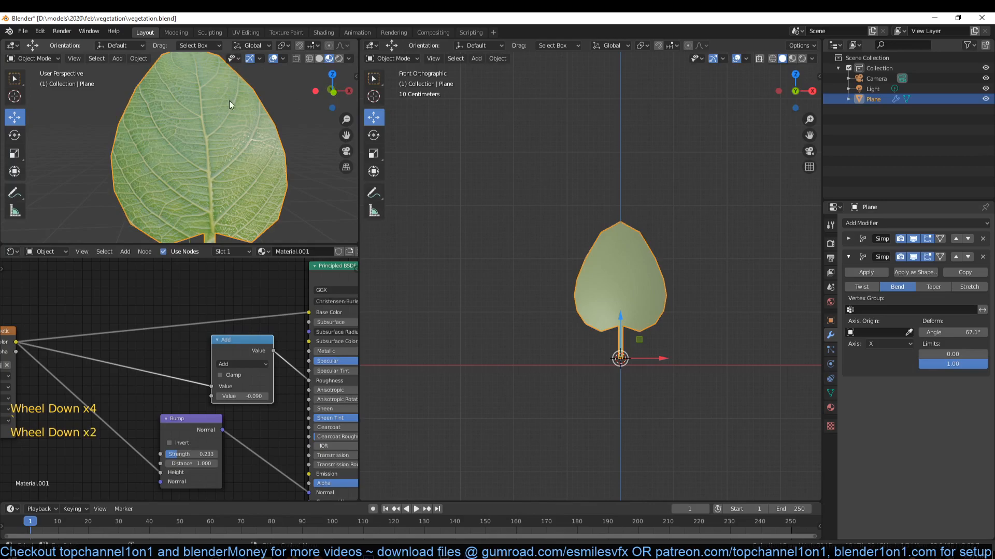
- Switch to VLC media player and play a short stretch of the plant essentials video to examine the finished hedges, bushes and grasses
{"action": "scroll", "coordinate": [207, 133], "scroll_direction": "down", "scroll_amount": 2}
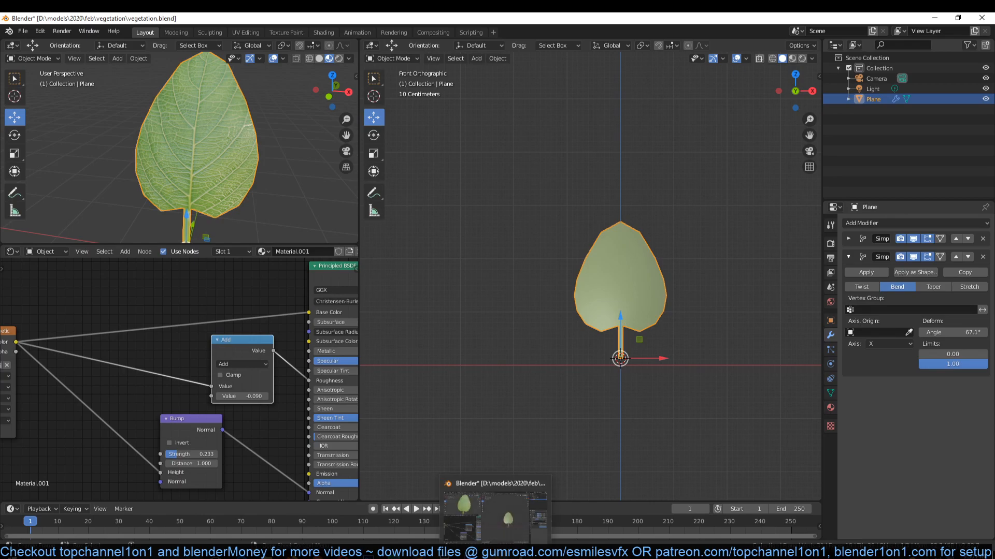
{"action": "left_click", "coordinate": [520, 552]}
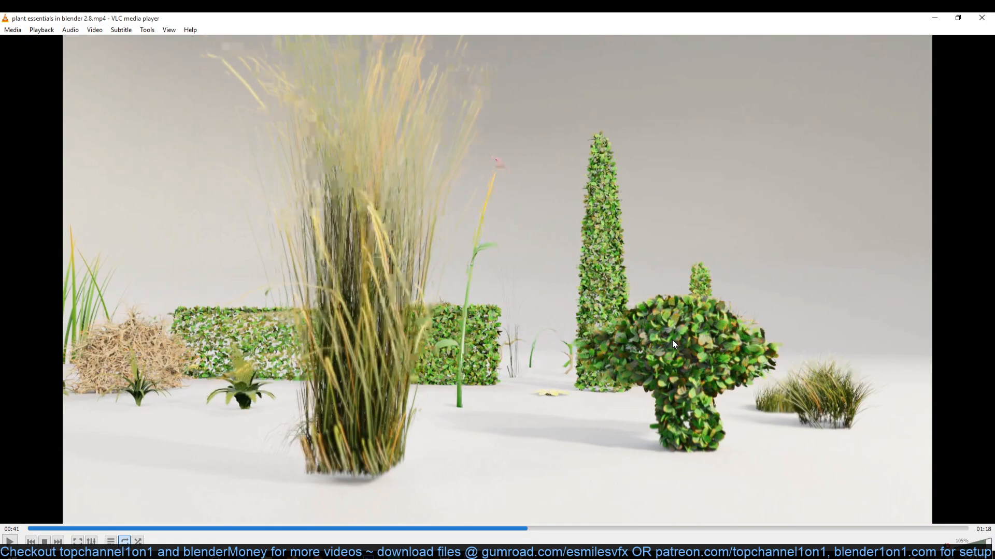
{"action": "key", "text": "space"}
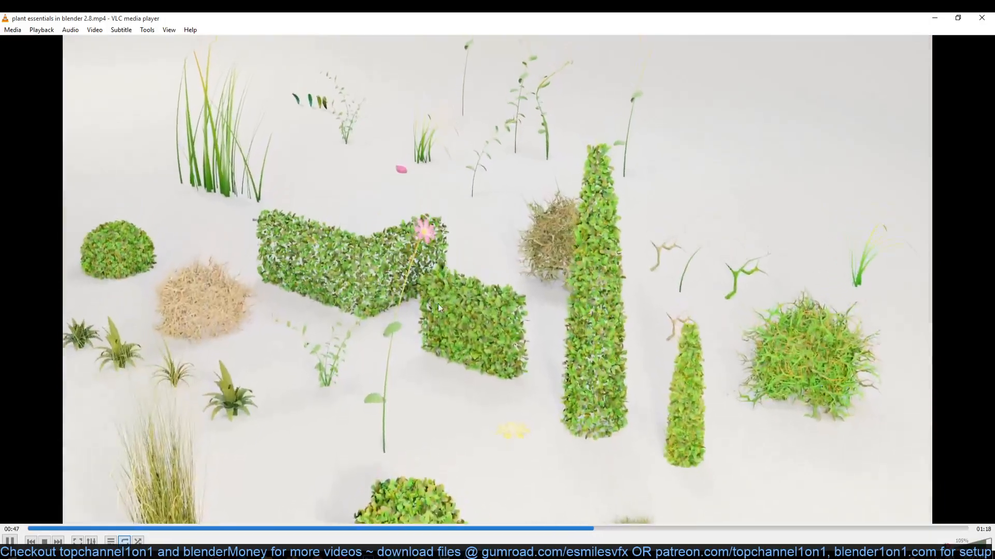
{"action": "key", "text": "space"}
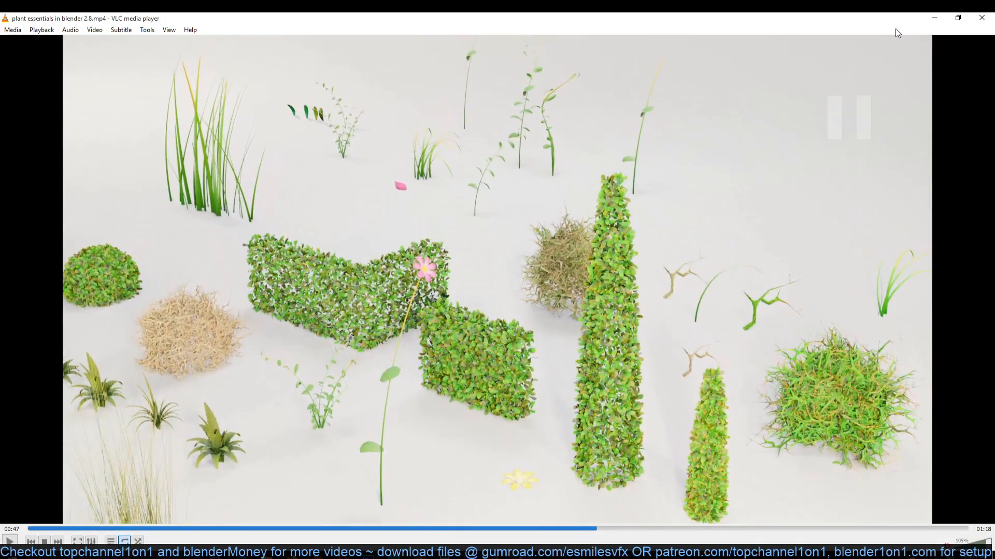
- Switch back to Blender and save the leaf scene to the existing vegetation.blend file
{"action": "left_click", "coordinate": [932, 17]}
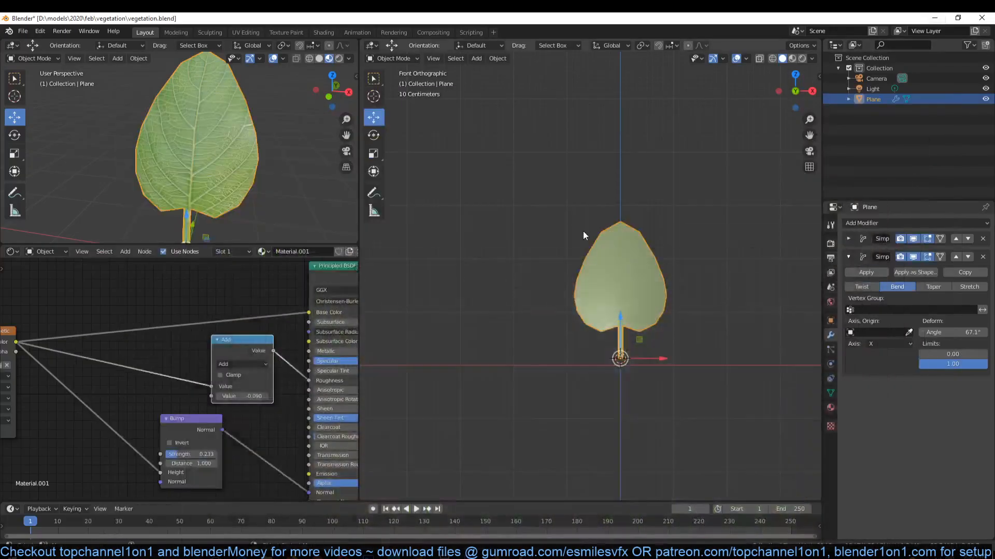
{"action": "key", "text": "ctrl+s"}
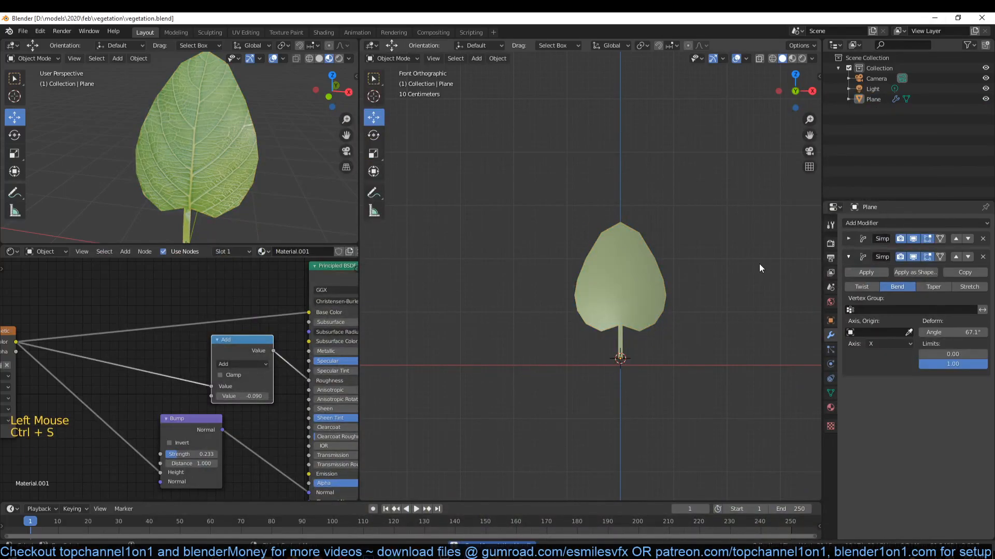